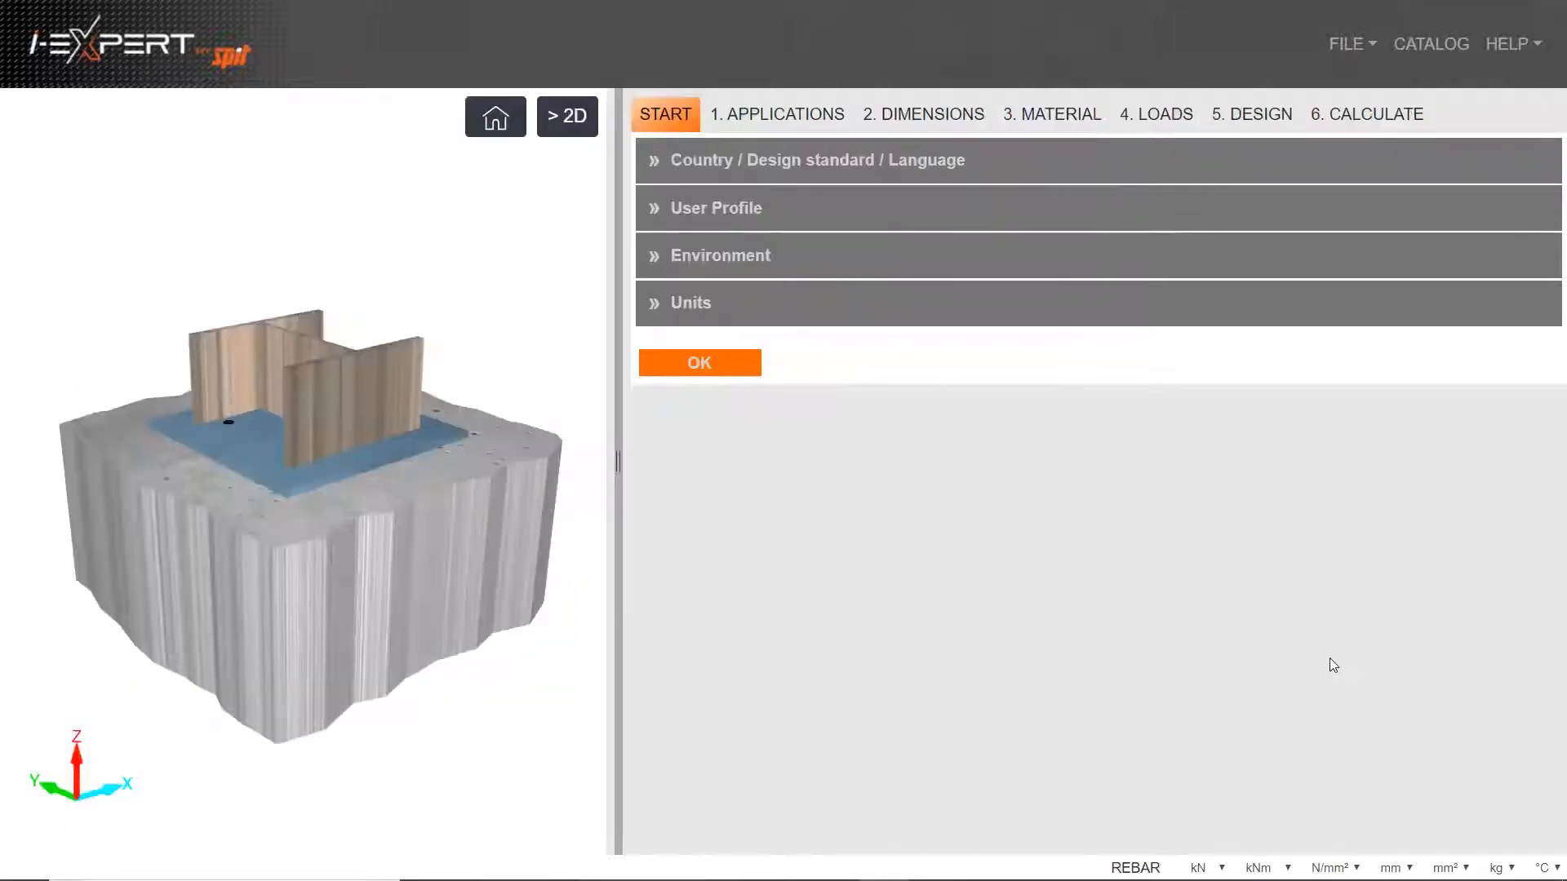
Set the country for the design settings to United Kingdom
{"action": "left_click_drag", "start_coordinate": [502, 381], "coordinate": [502, 417]}
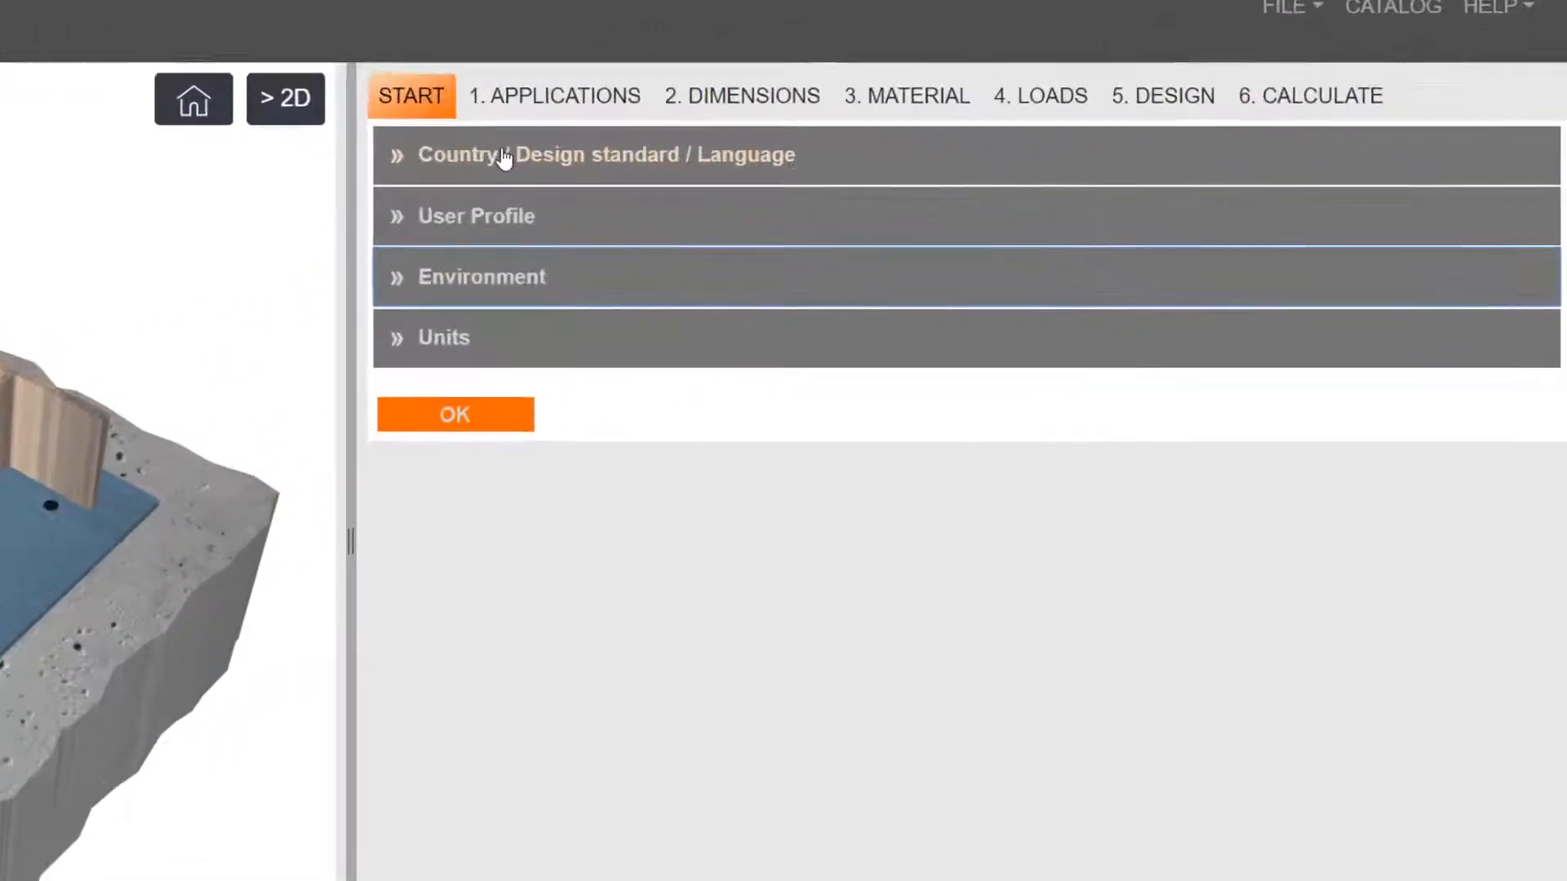
{"action": "left_click", "coordinate": [736, 162]}
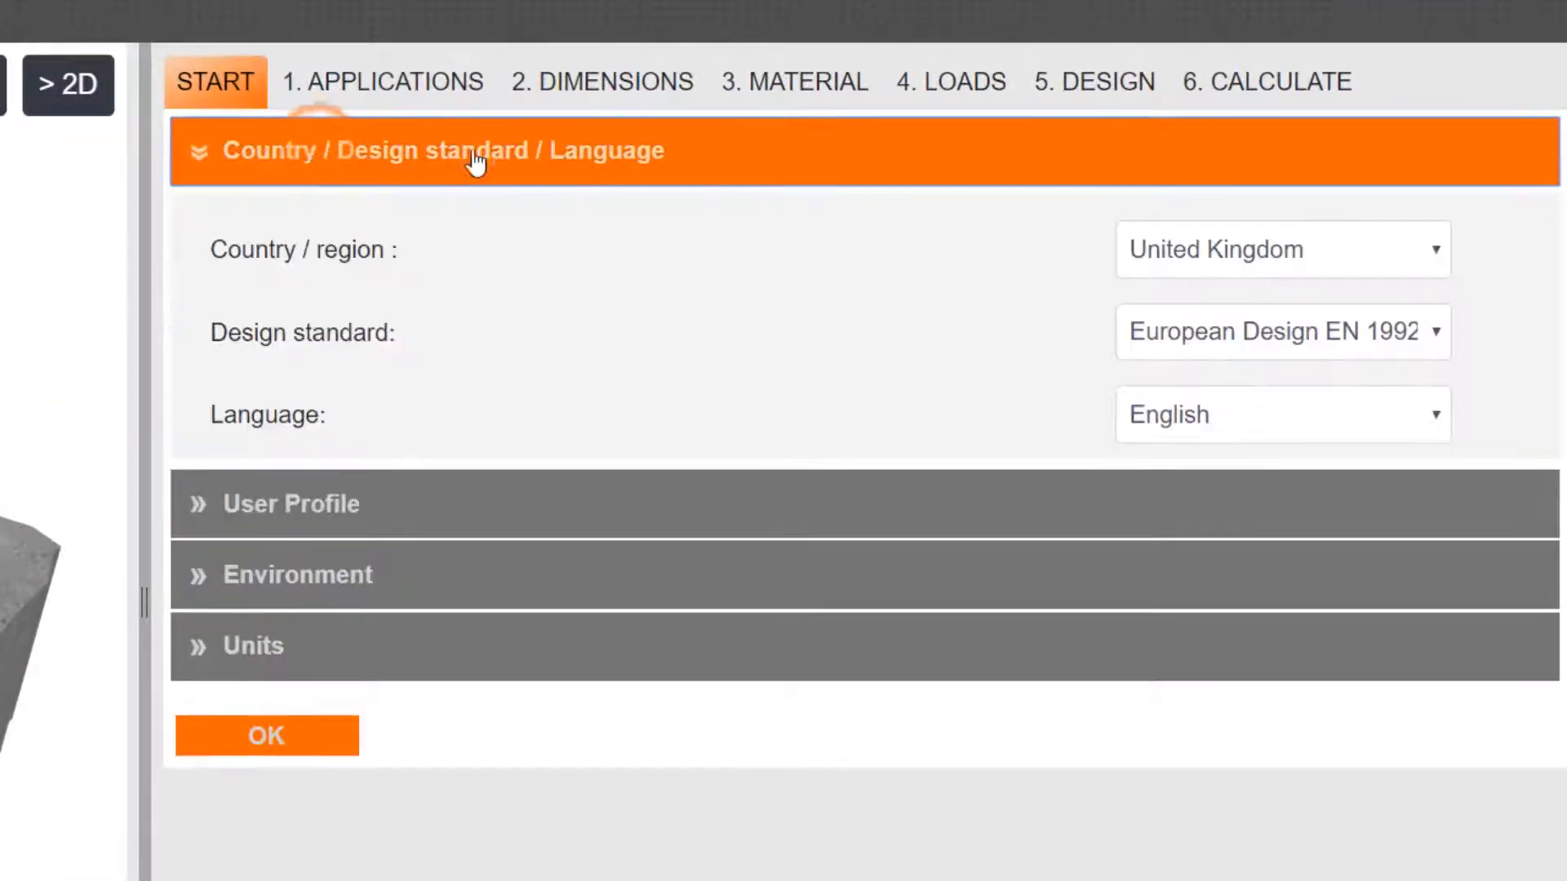
{"action": "left_click", "coordinate": [1306, 255]}
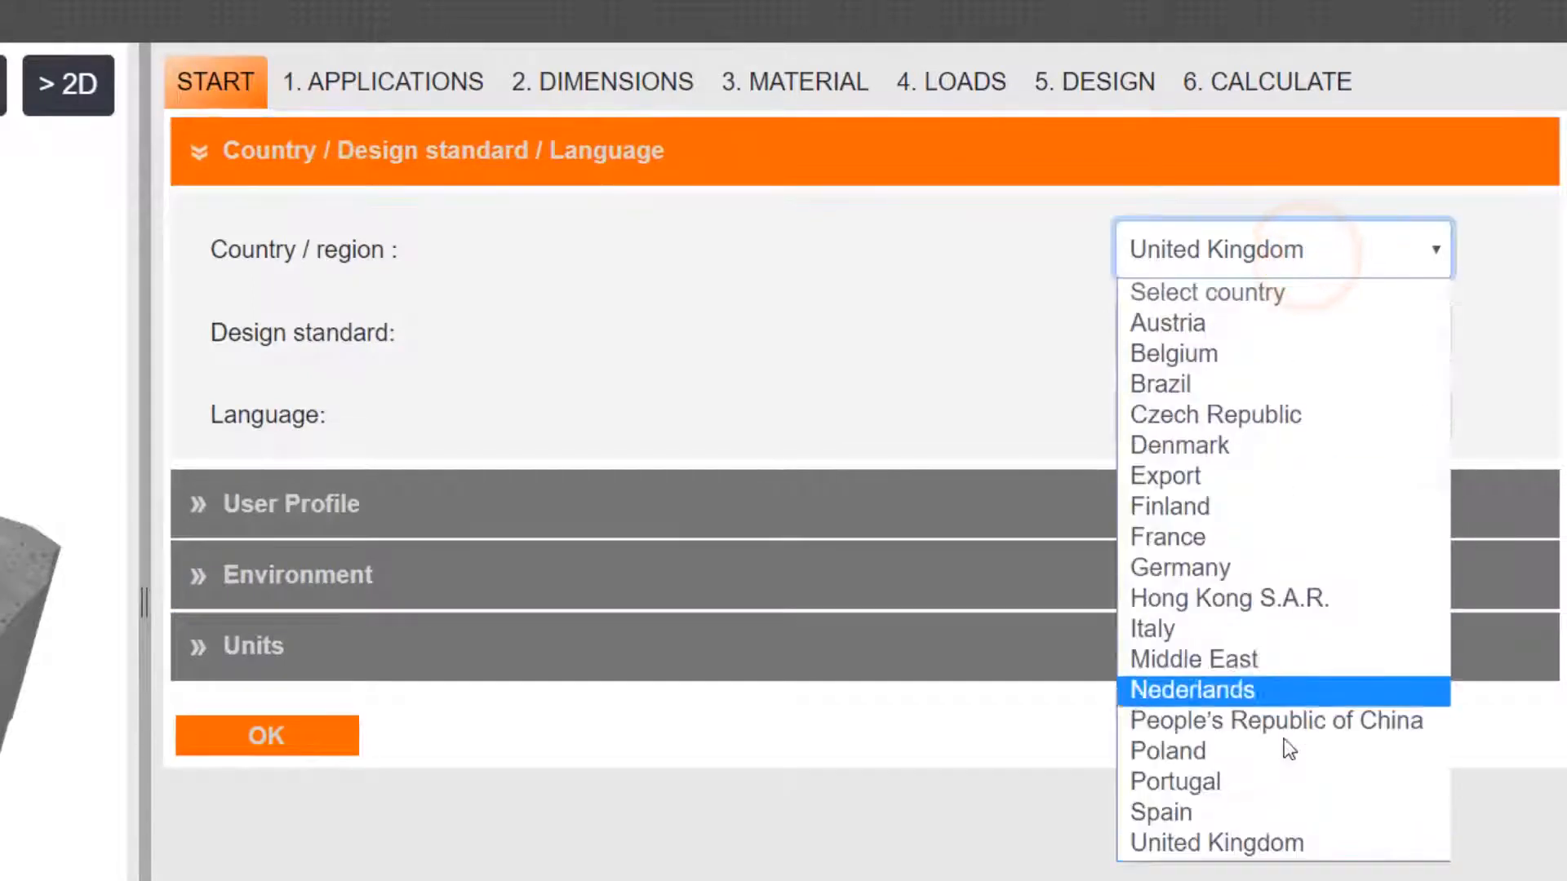
{"action": "left_click", "coordinate": [1281, 839]}
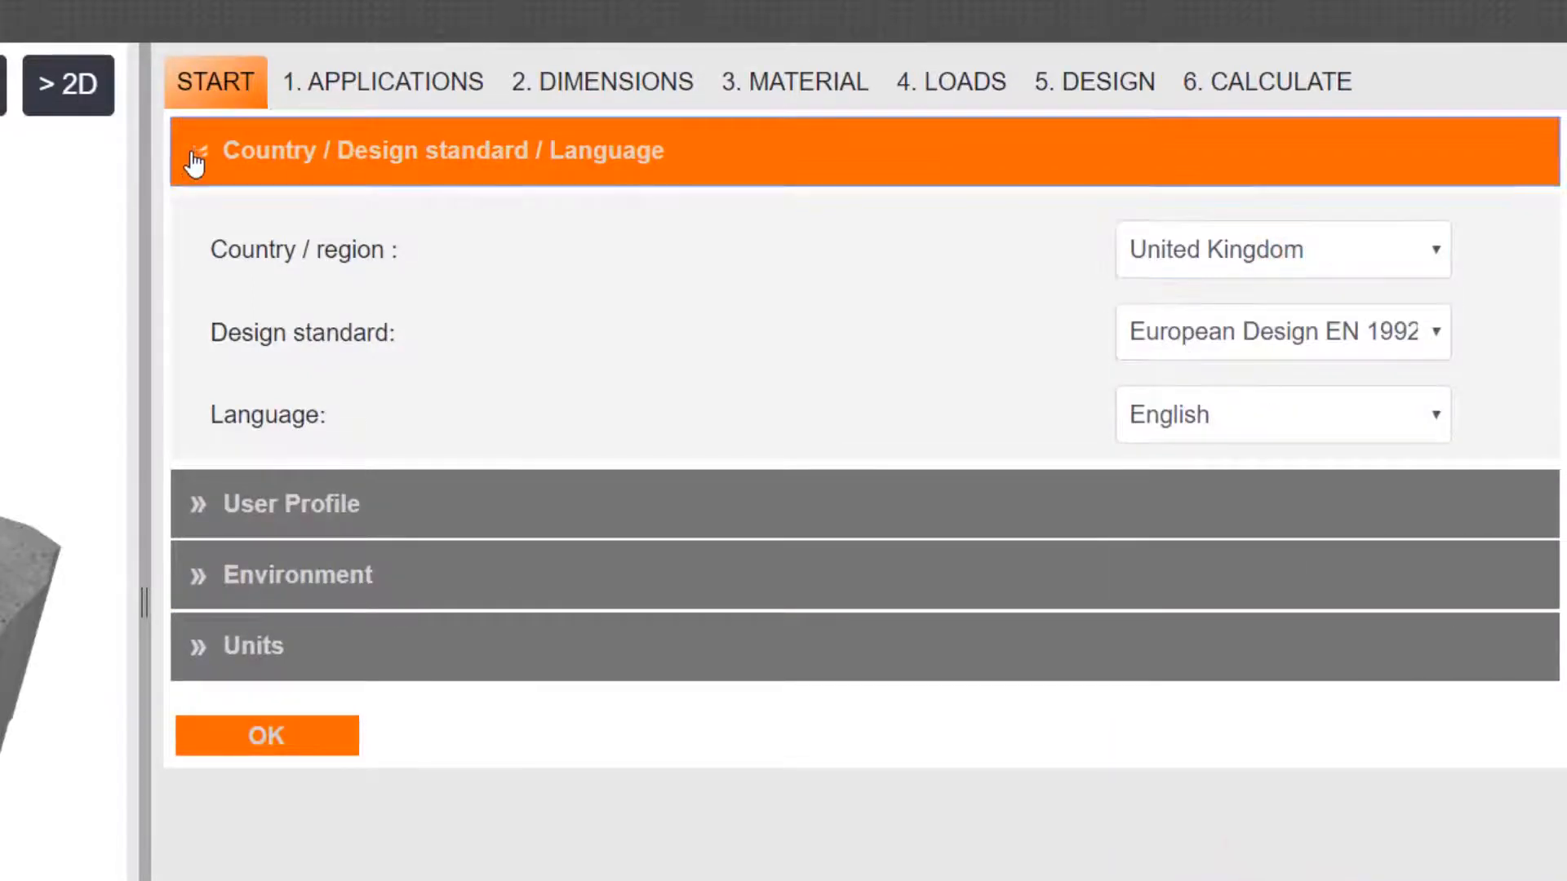
Change the application to rebar reinforcement, accepting the data reset, and widen the model view
{"action": "left_click", "coordinate": [298, 82]}
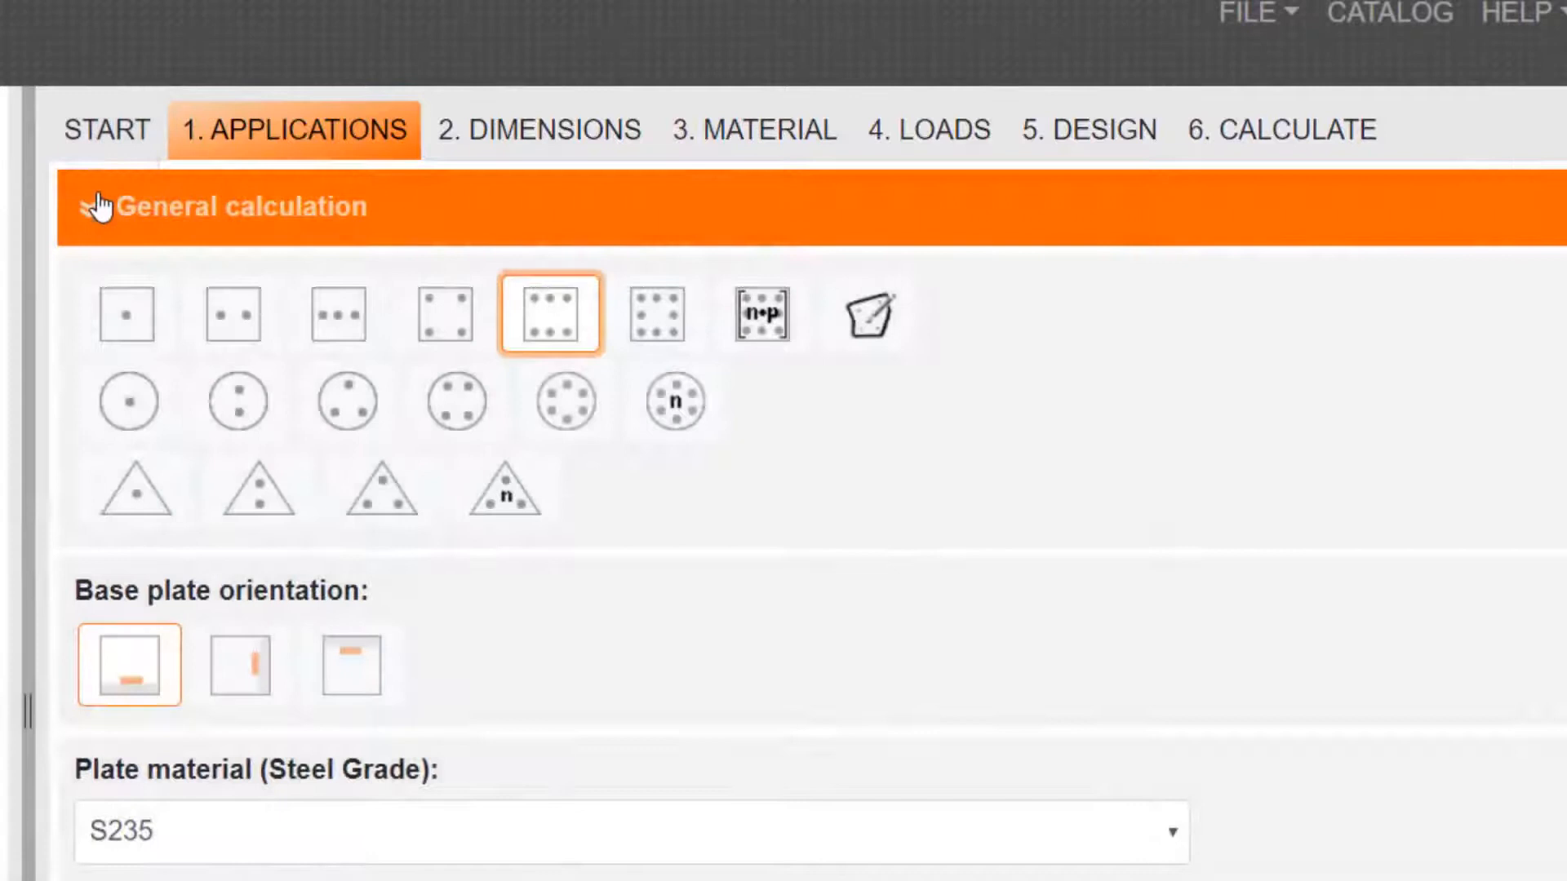
{"action": "left_click", "coordinate": [96, 207]}
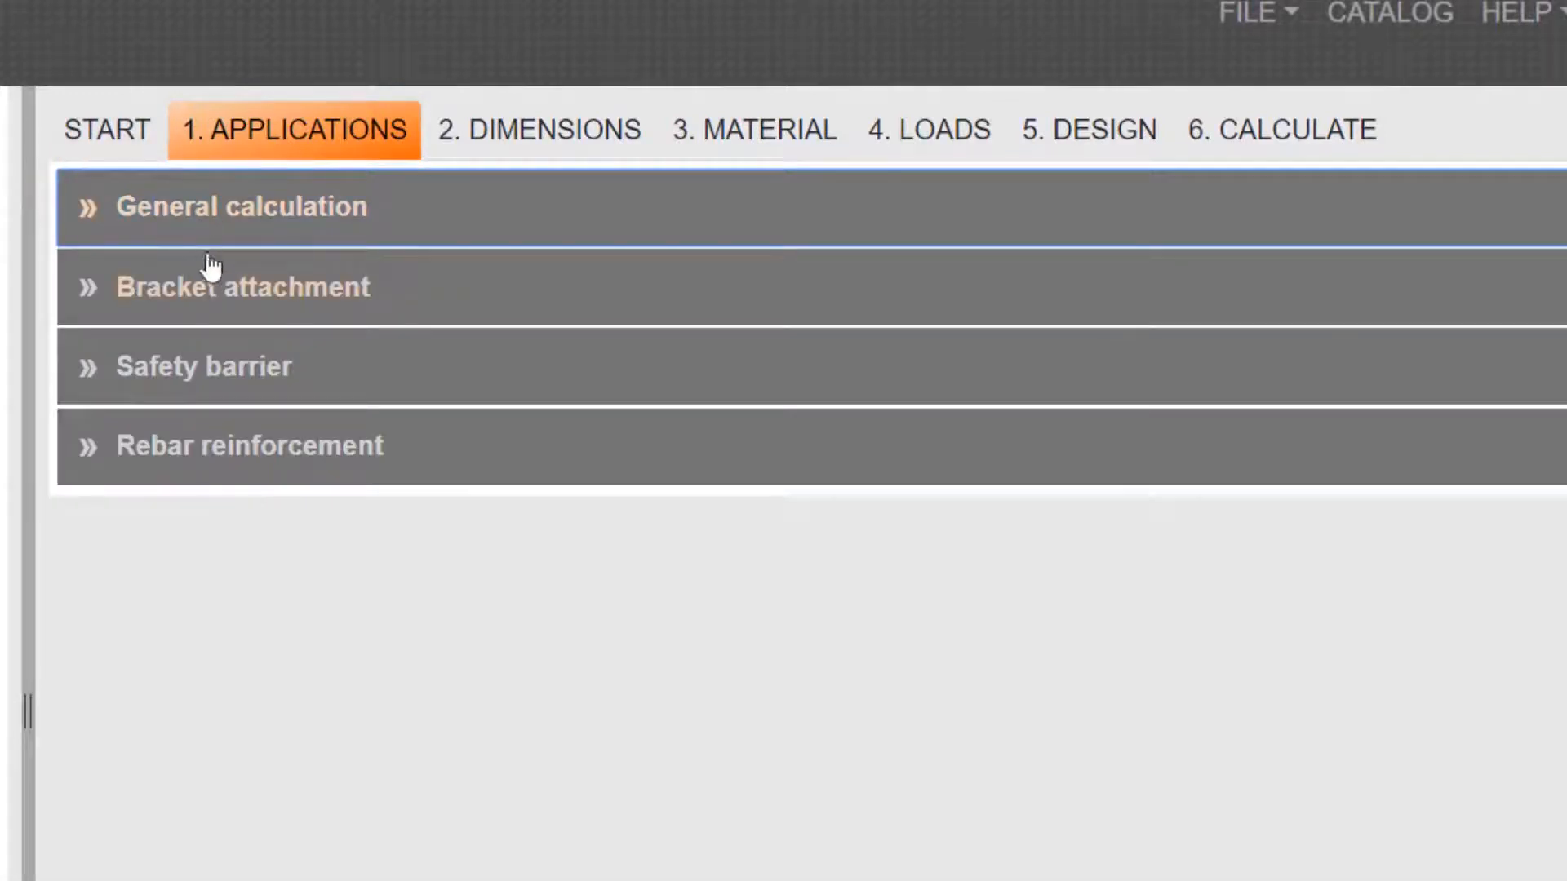
{"action": "left_click", "coordinate": [233, 449]}
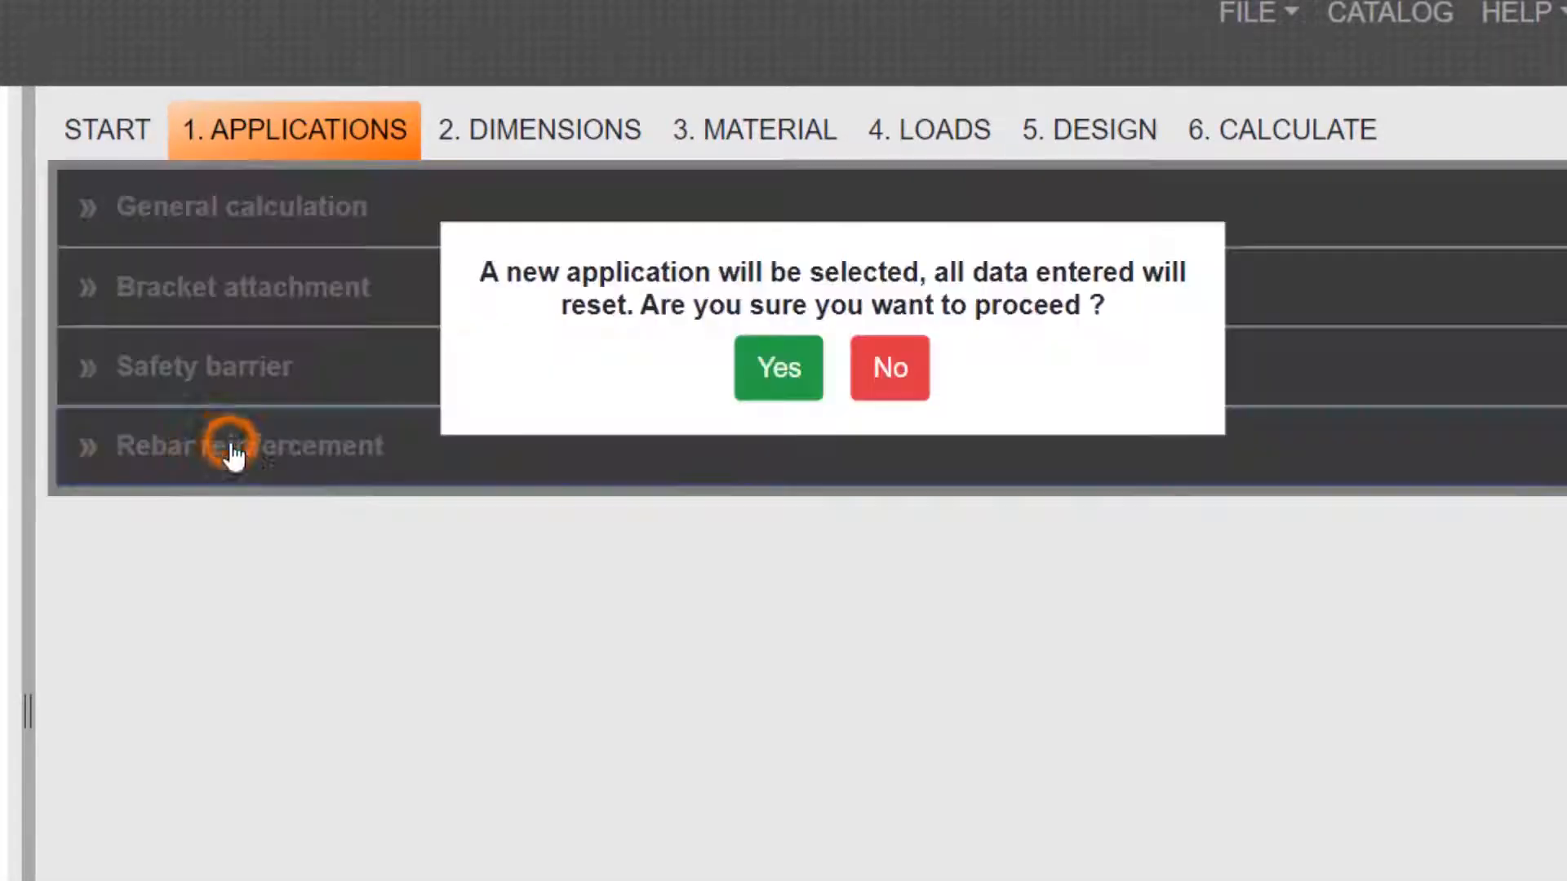
{"action": "left_click", "coordinate": [782, 368]}
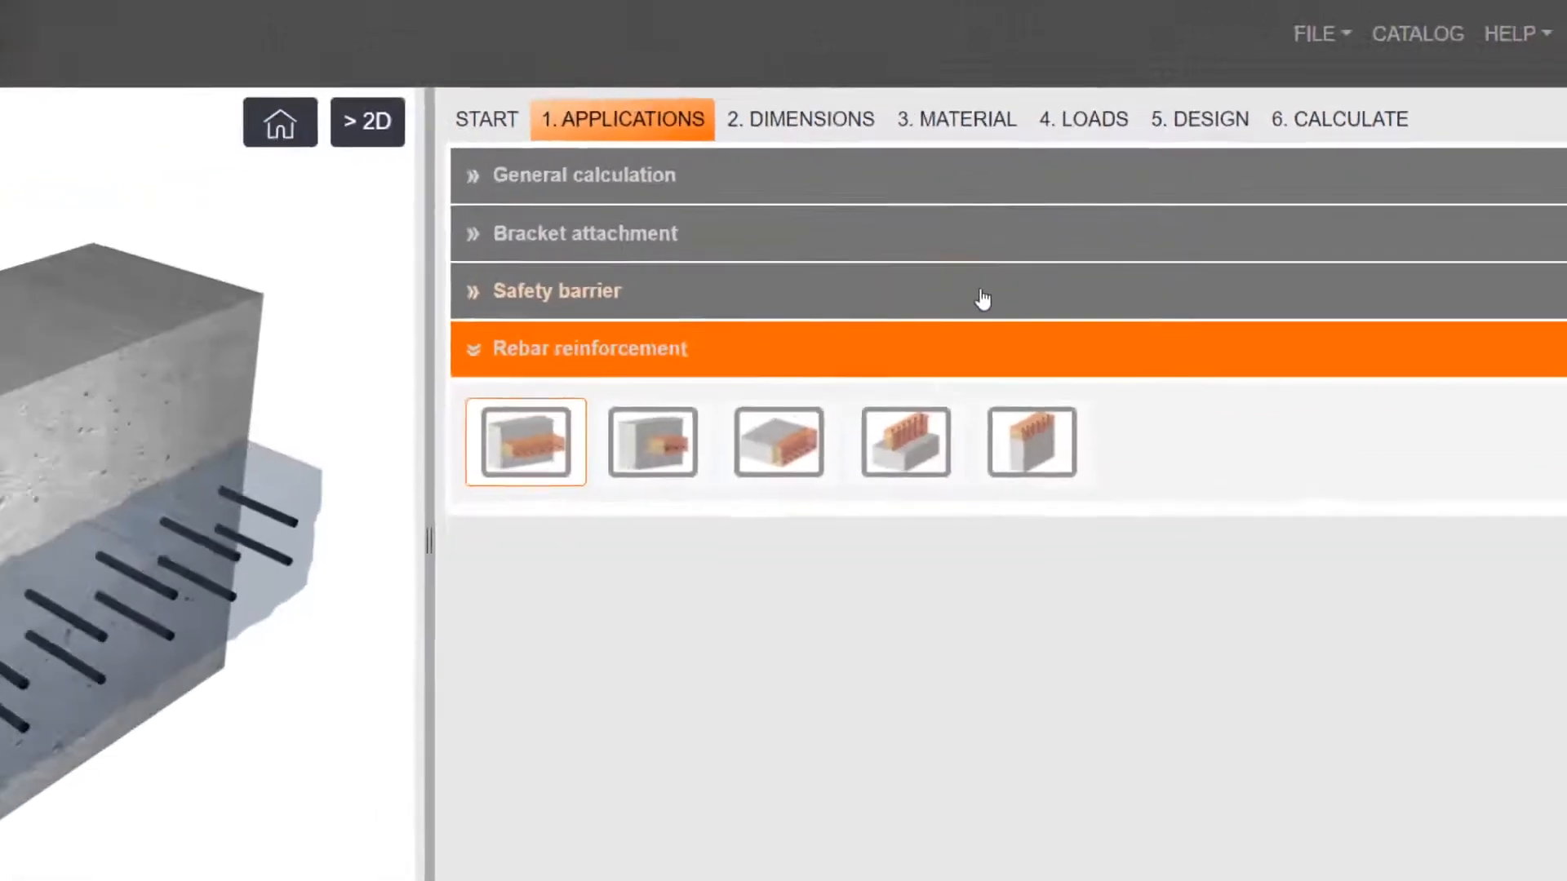
{"action": "left_click_drag", "start_coordinate": [31, 712], "coordinate": [193, 712]}
{"action": "left_click_drag", "start_coordinate": [714, 462], "coordinate": [777, 460]}
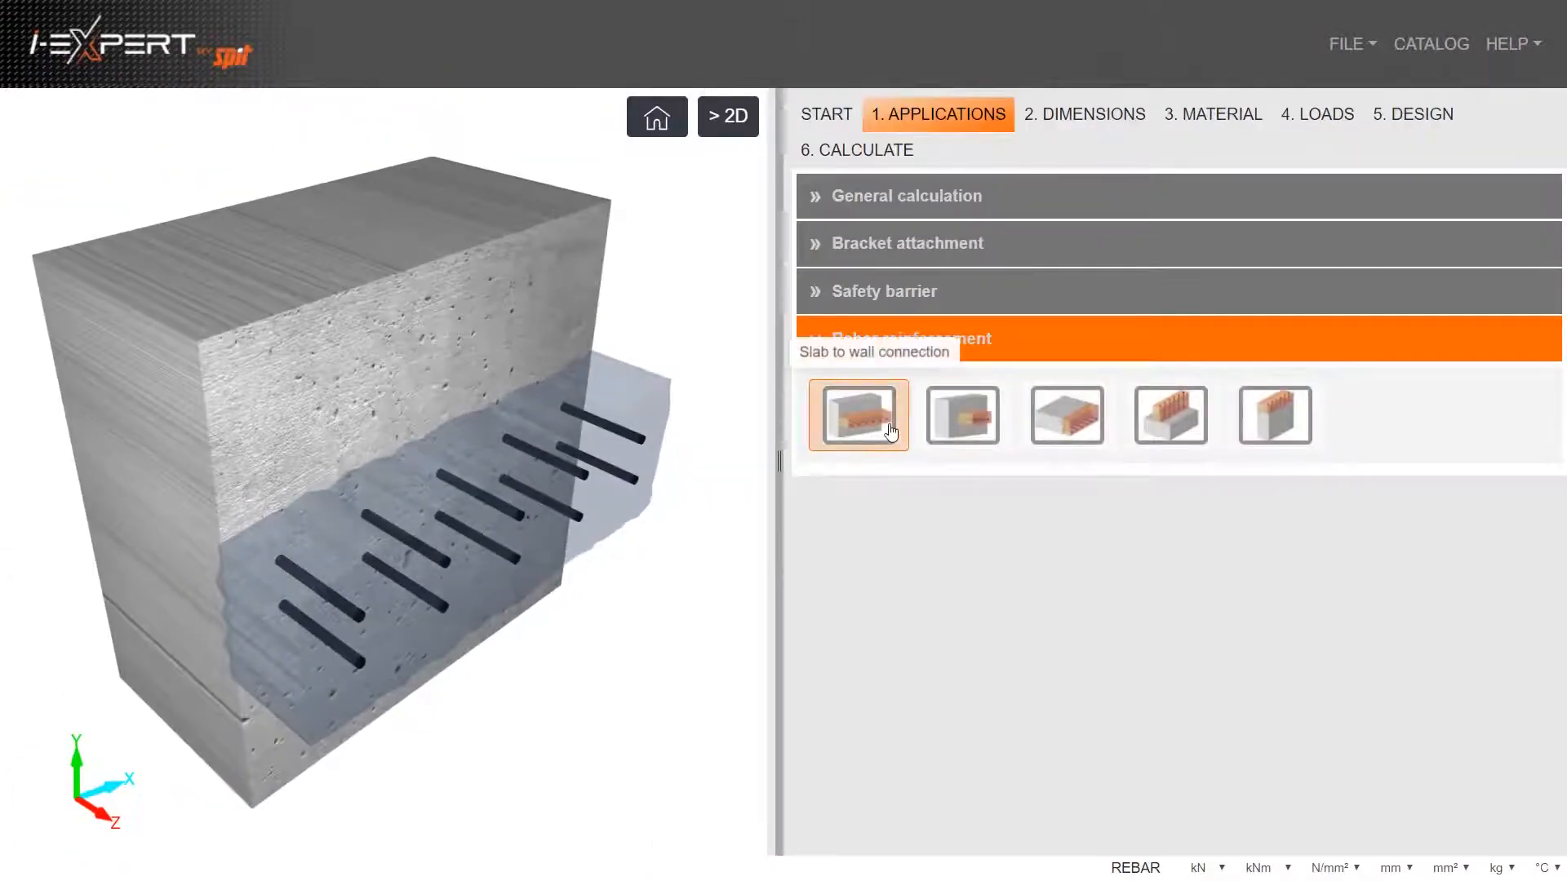
Try the other rebar connection types and choose the one that extends a slab horizontally from its end face
{"action": "left_click", "coordinate": [956, 429]}
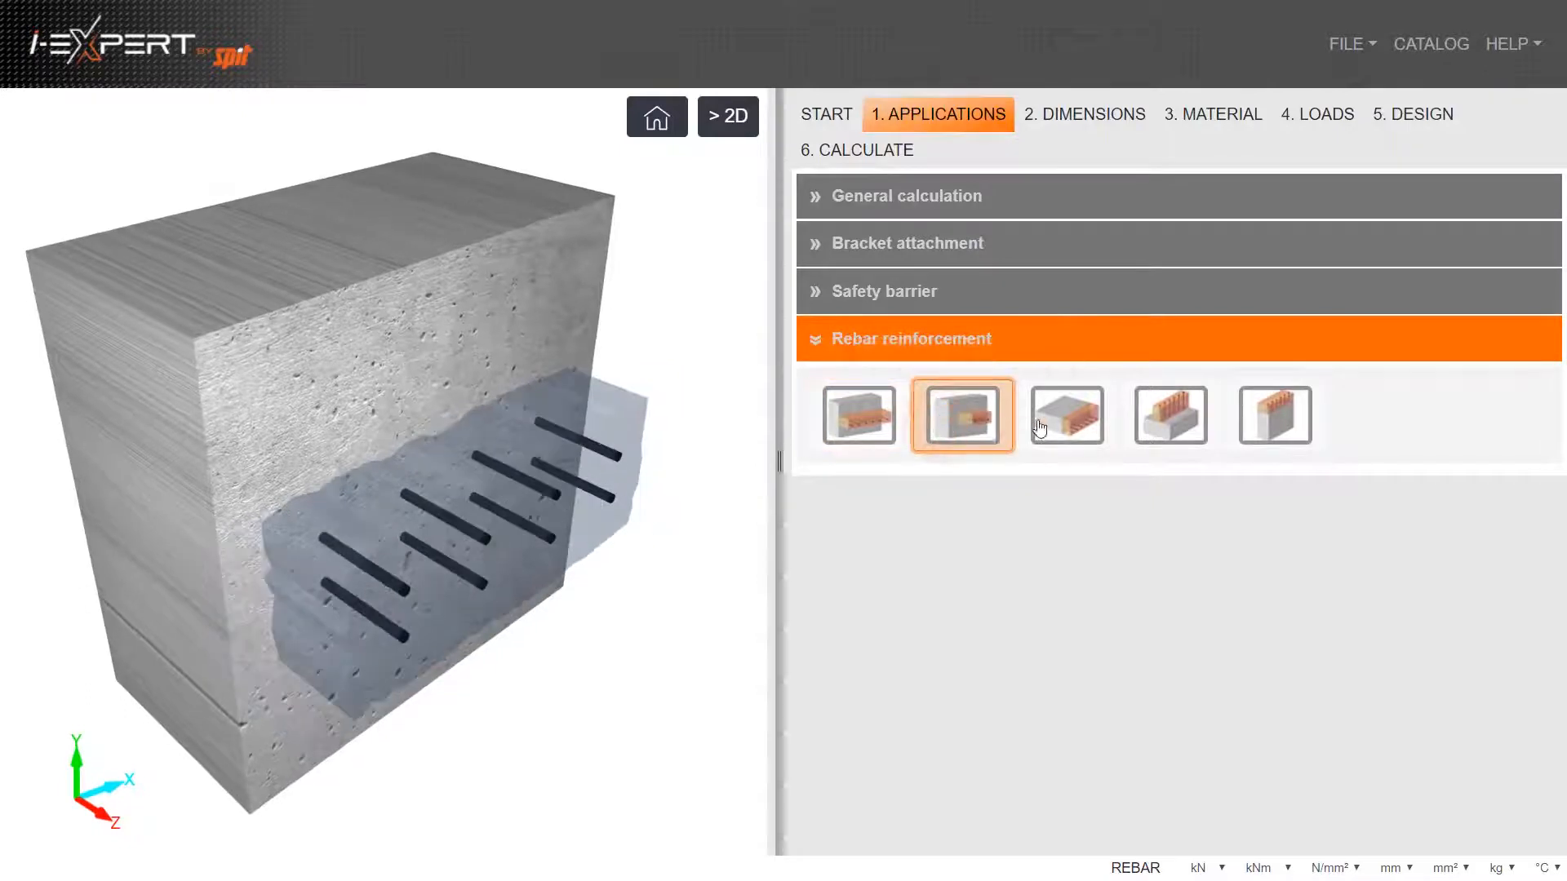
{"action": "left_click", "coordinate": [1204, 431]}
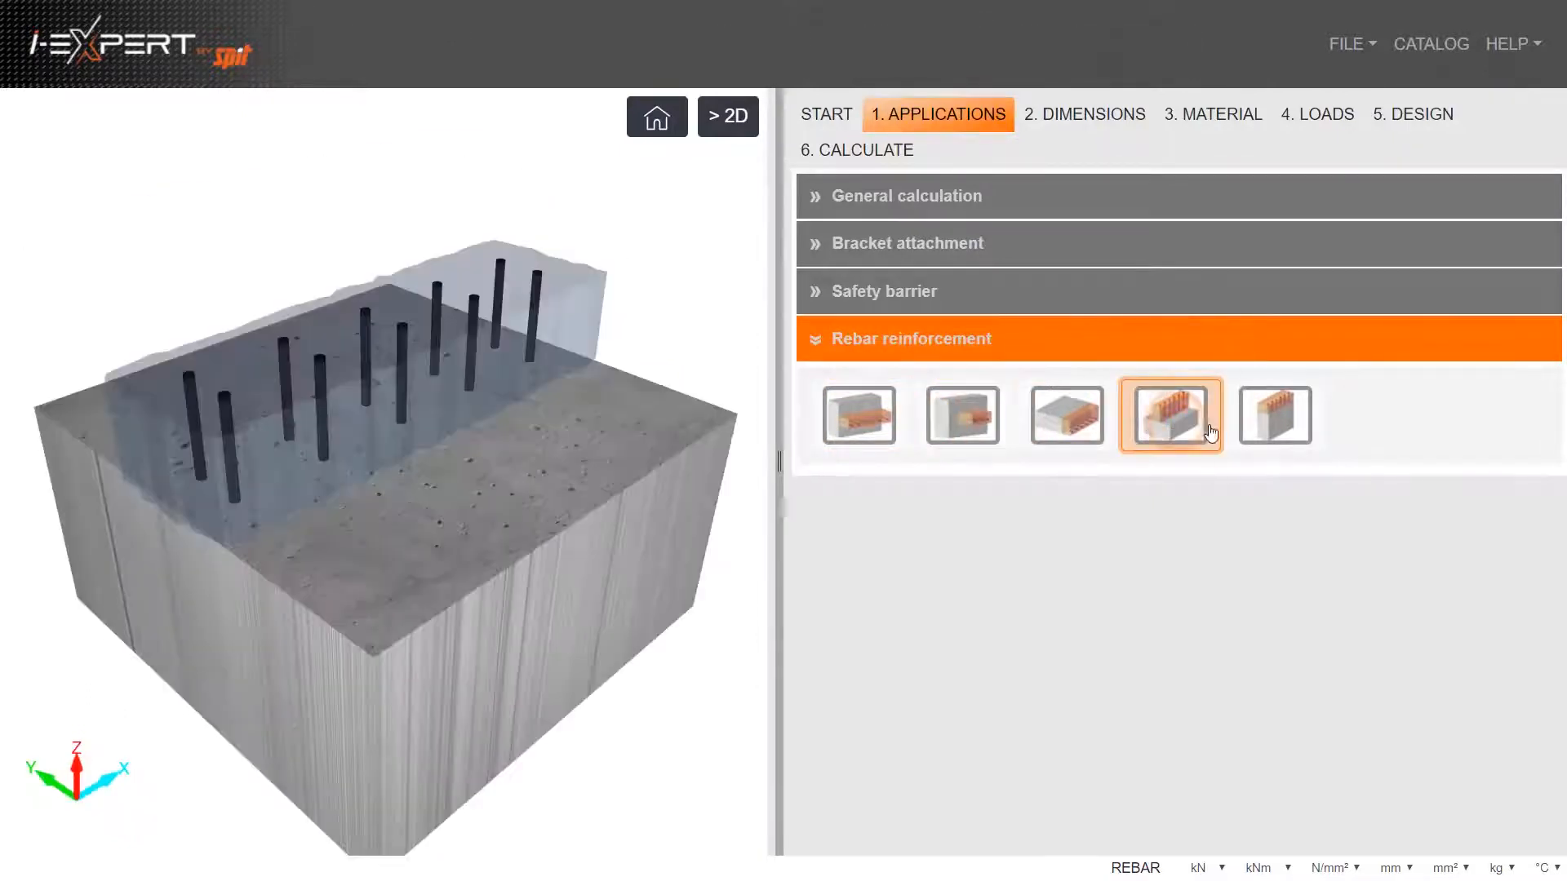
{"action": "left_click", "coordinate": [1081, 424]}
Examine the slab connection's dimensions in the 2D view, then inspect the model in 3D
{"action": "left_click", "coordinate": [729, 123]}
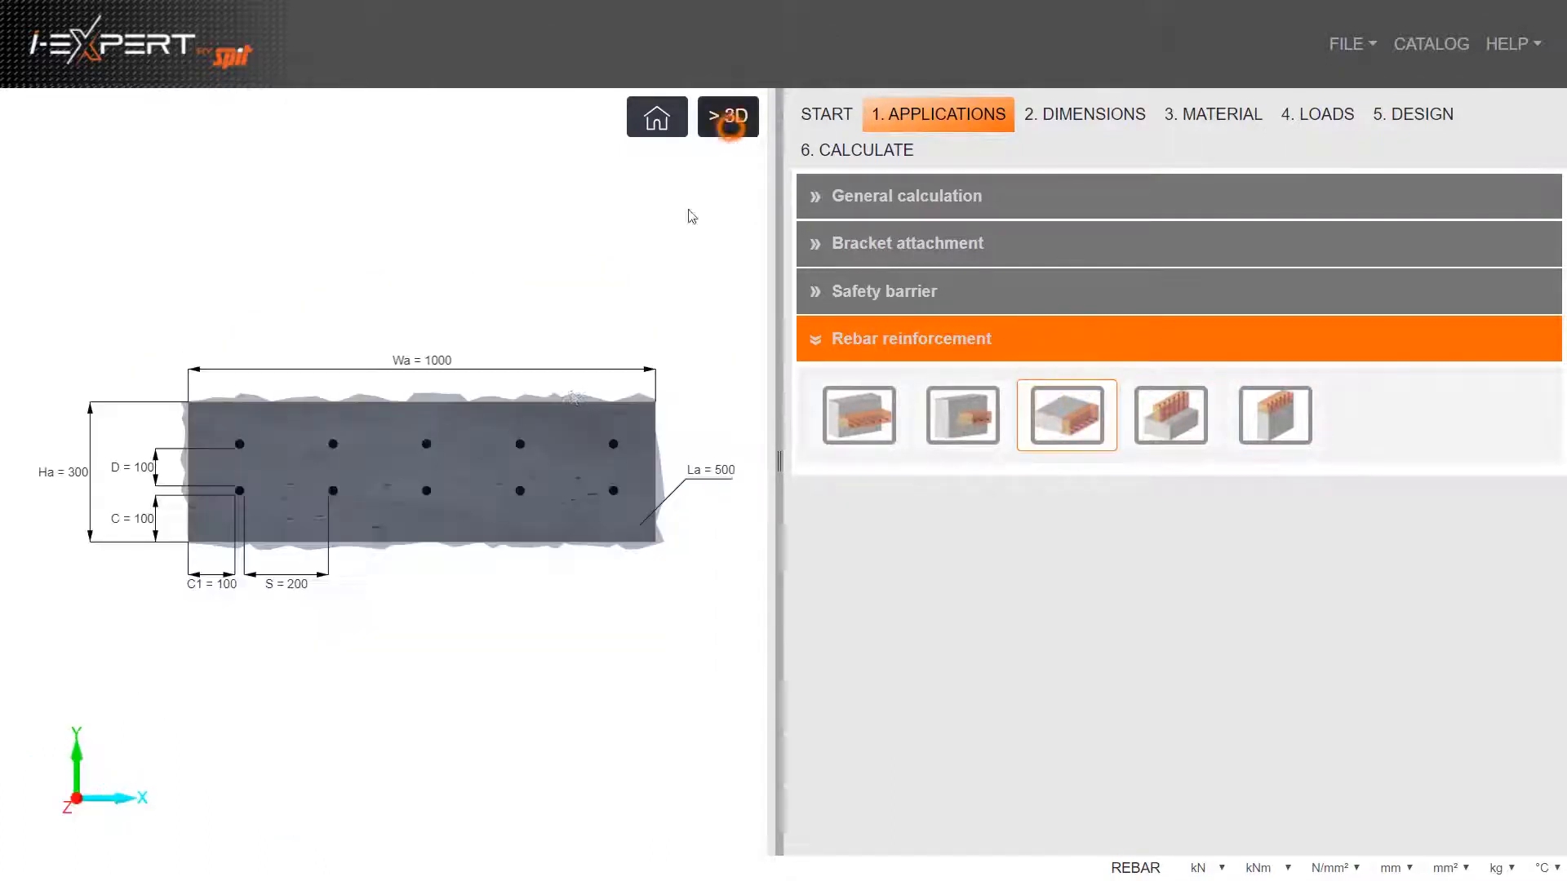
{"action": "scroll", "coordinate": [585, 394], "scroll_direction": "down", "scroll_amount": 7}
{"action": "scroll", "coordinate": [585, 393], "scroll_direction": "up", "scroll_amount": 8}
{"action": "scroll", "coordinate": [585, 393], "scroll_direction": "up", "scroll_amount": 2}
{"action": "left_click", "coordinate": [712, 119]}
{"action": "left_click_drag", "start_coordinate": [517, 269], "coordinate": [517, 310]}
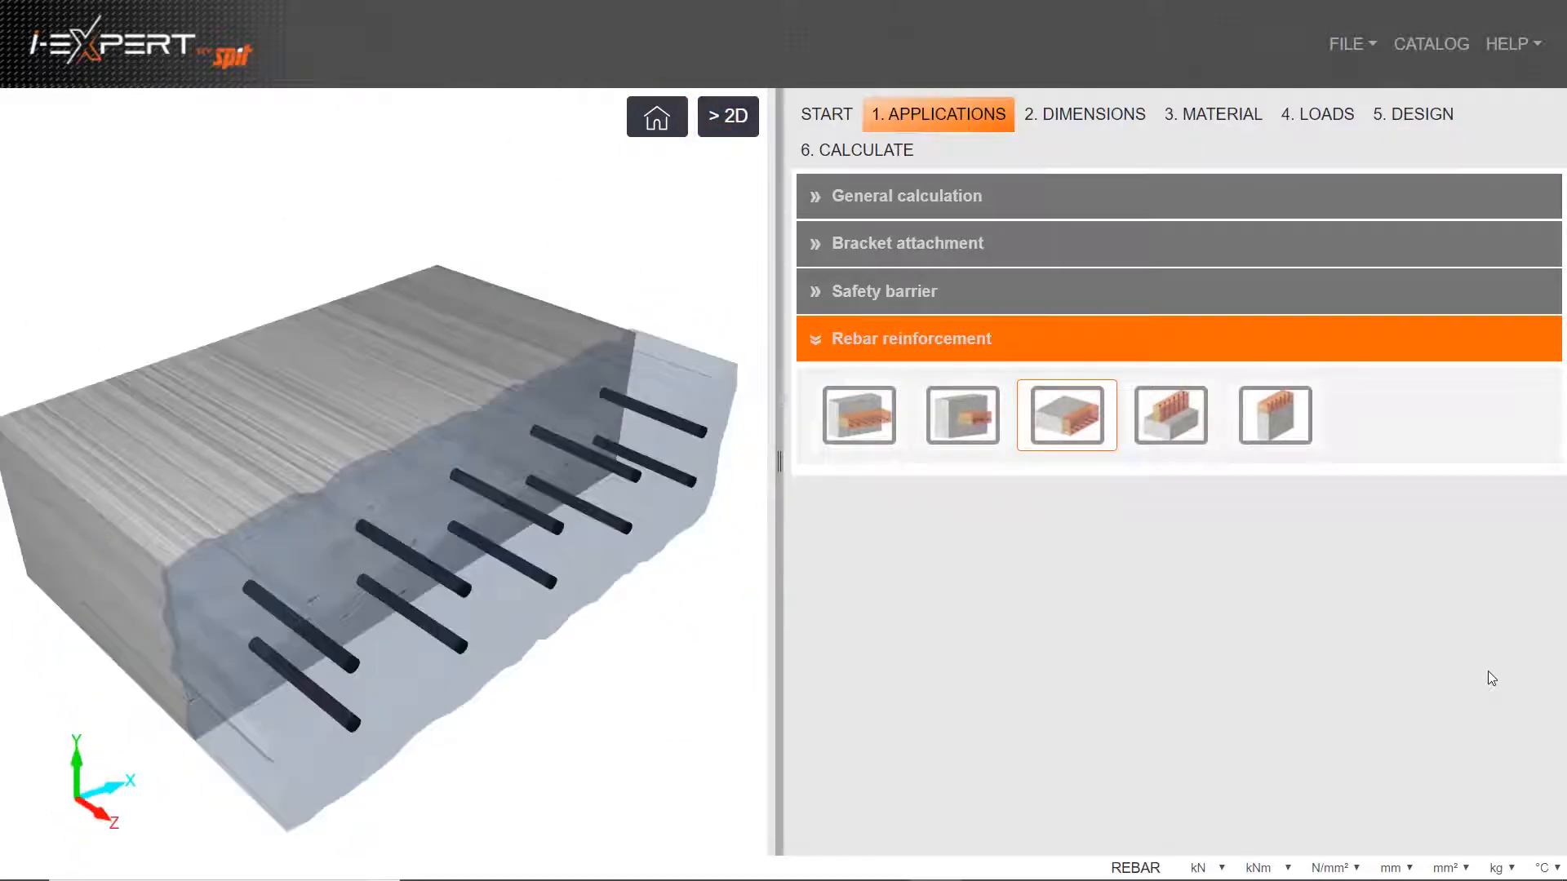
Choose steel bar grade Fe E500 and set the number of reinforcement layers to 3
{"action": "left_click", "coordinate": [1120, 121]}
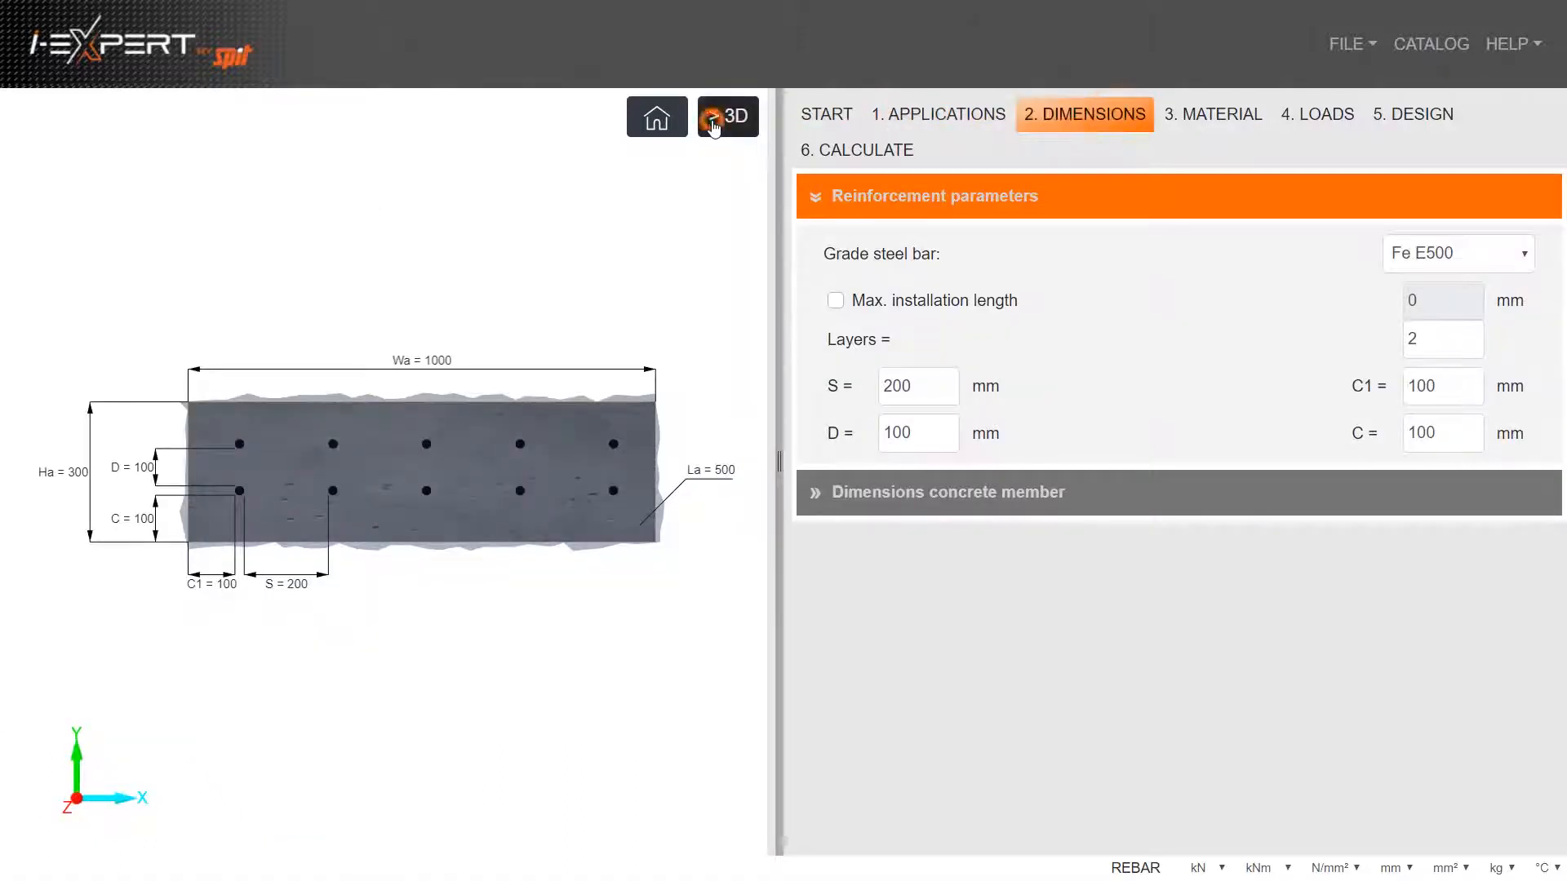
{"action": "left_click", "coordinate": [714, 126]}
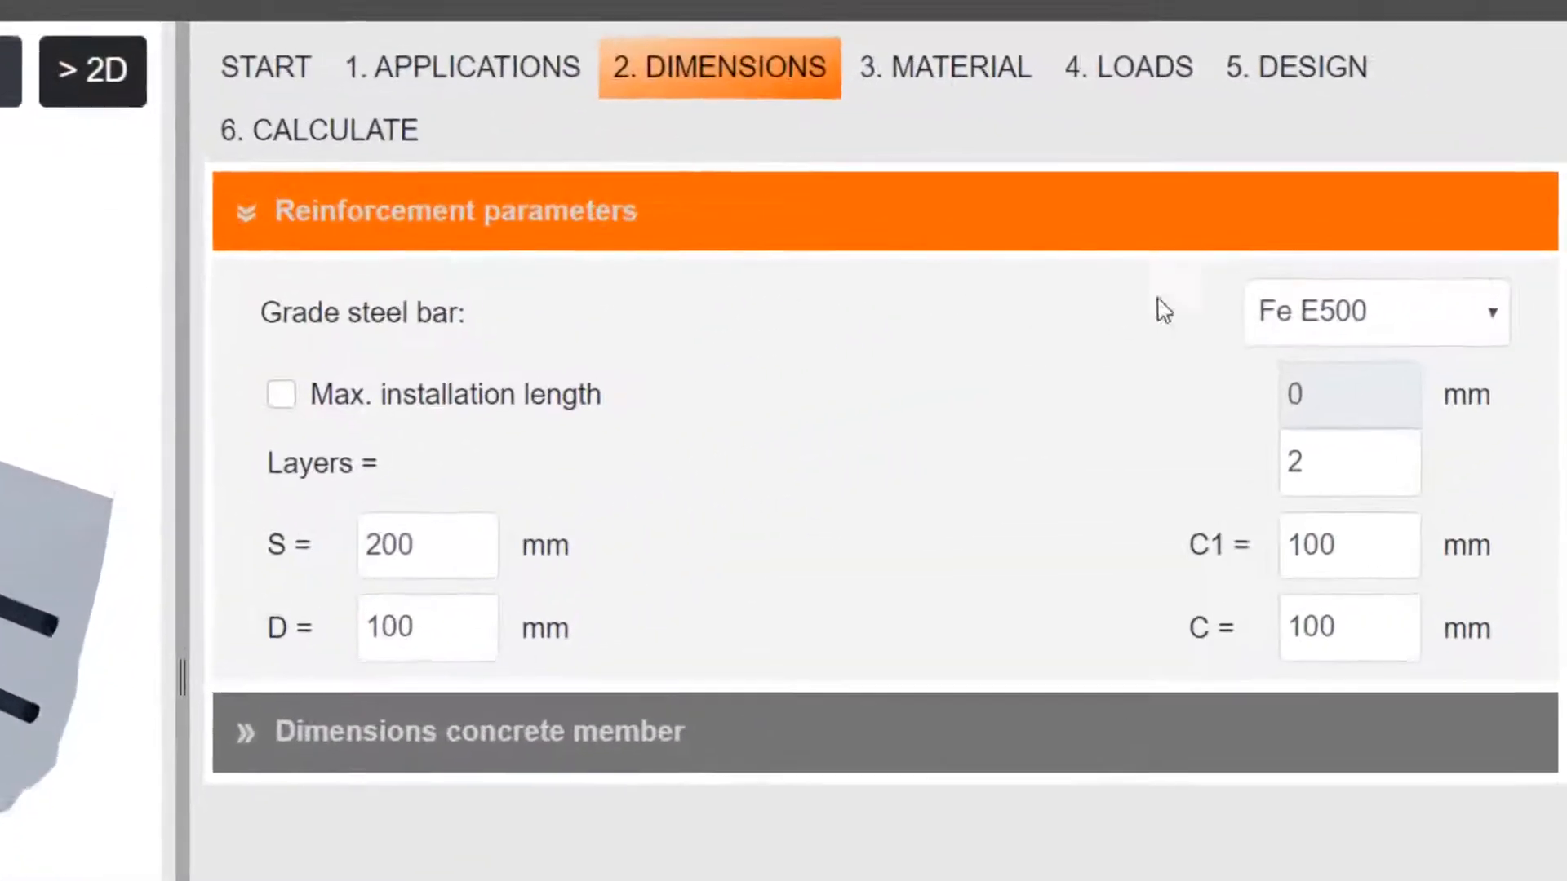
{"action": "left_click", "coordinate": [1506, 256]}
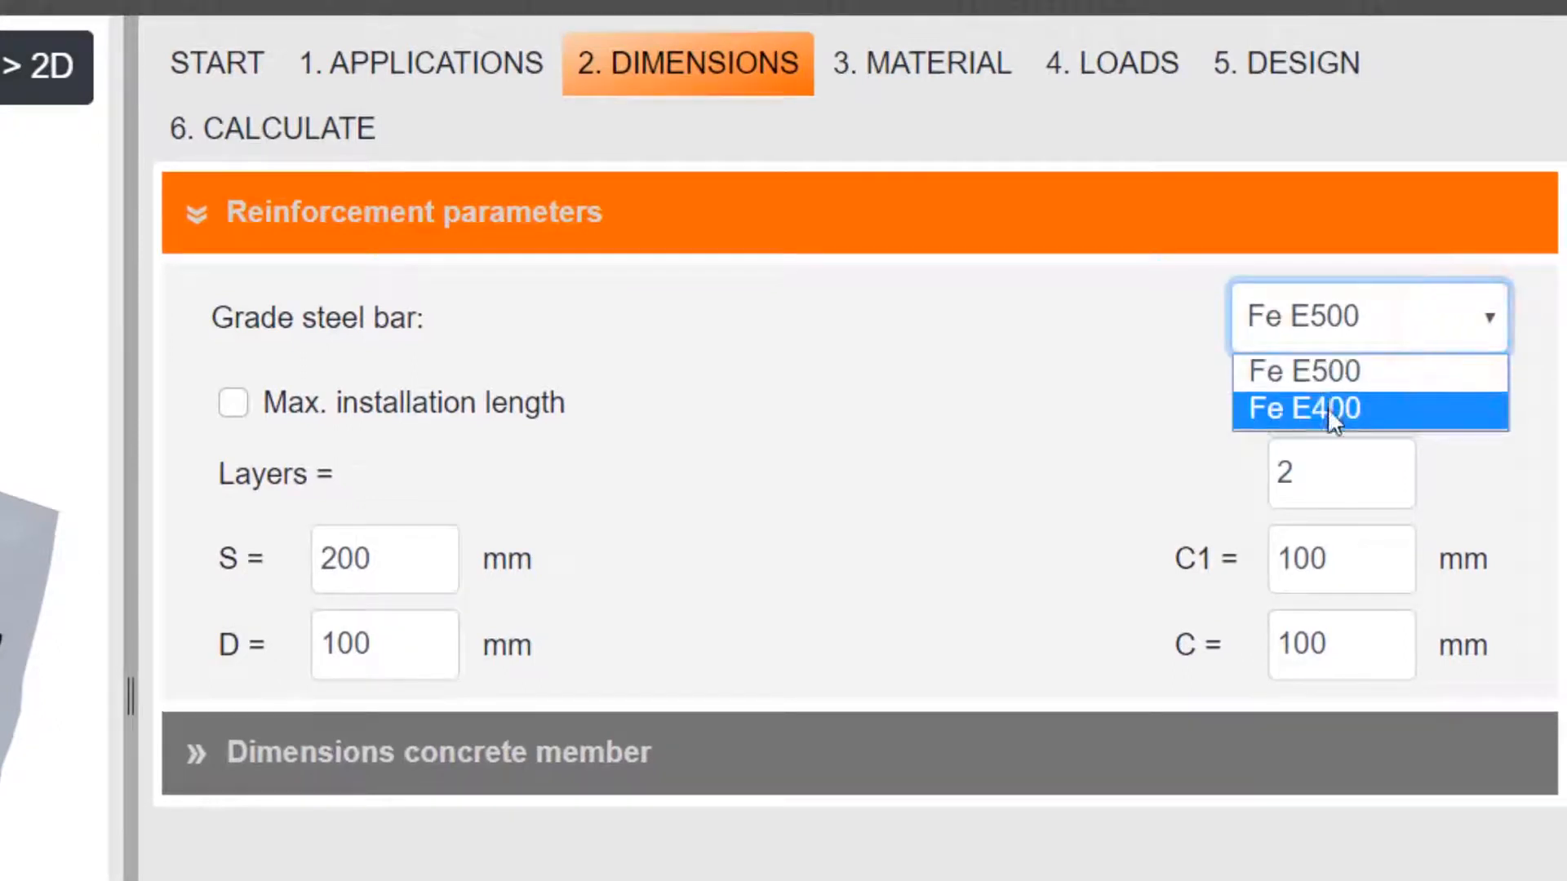
{"action": "left_click", "coordinate": [1329, 377]}
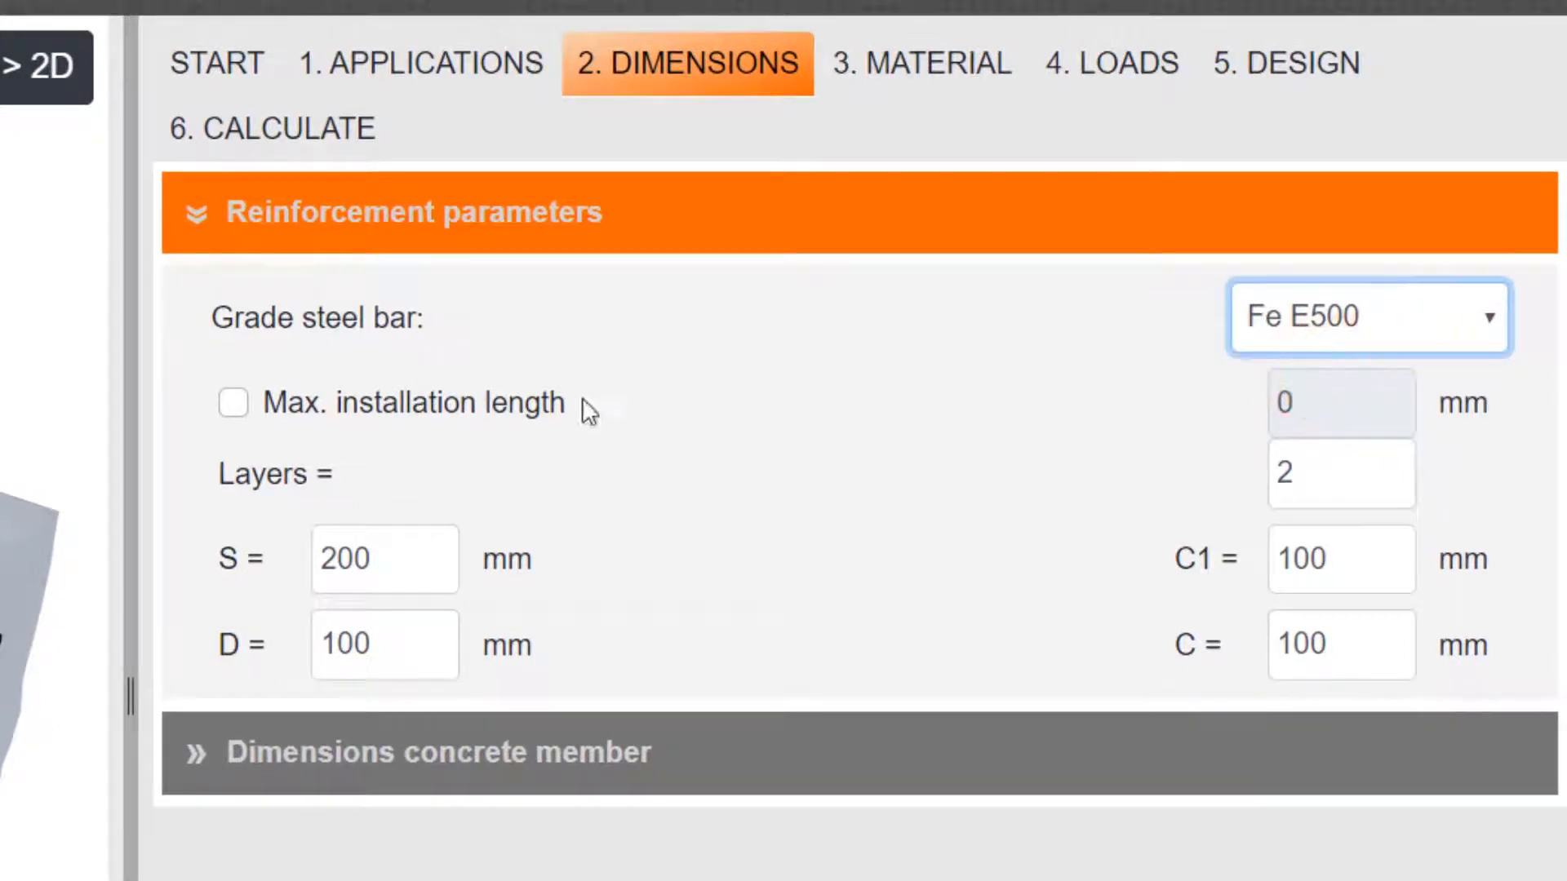
{"action": "left_click", "coordinate": [1306, 466]}
{"action": "left_click", "coordinate": [1393, 465]}
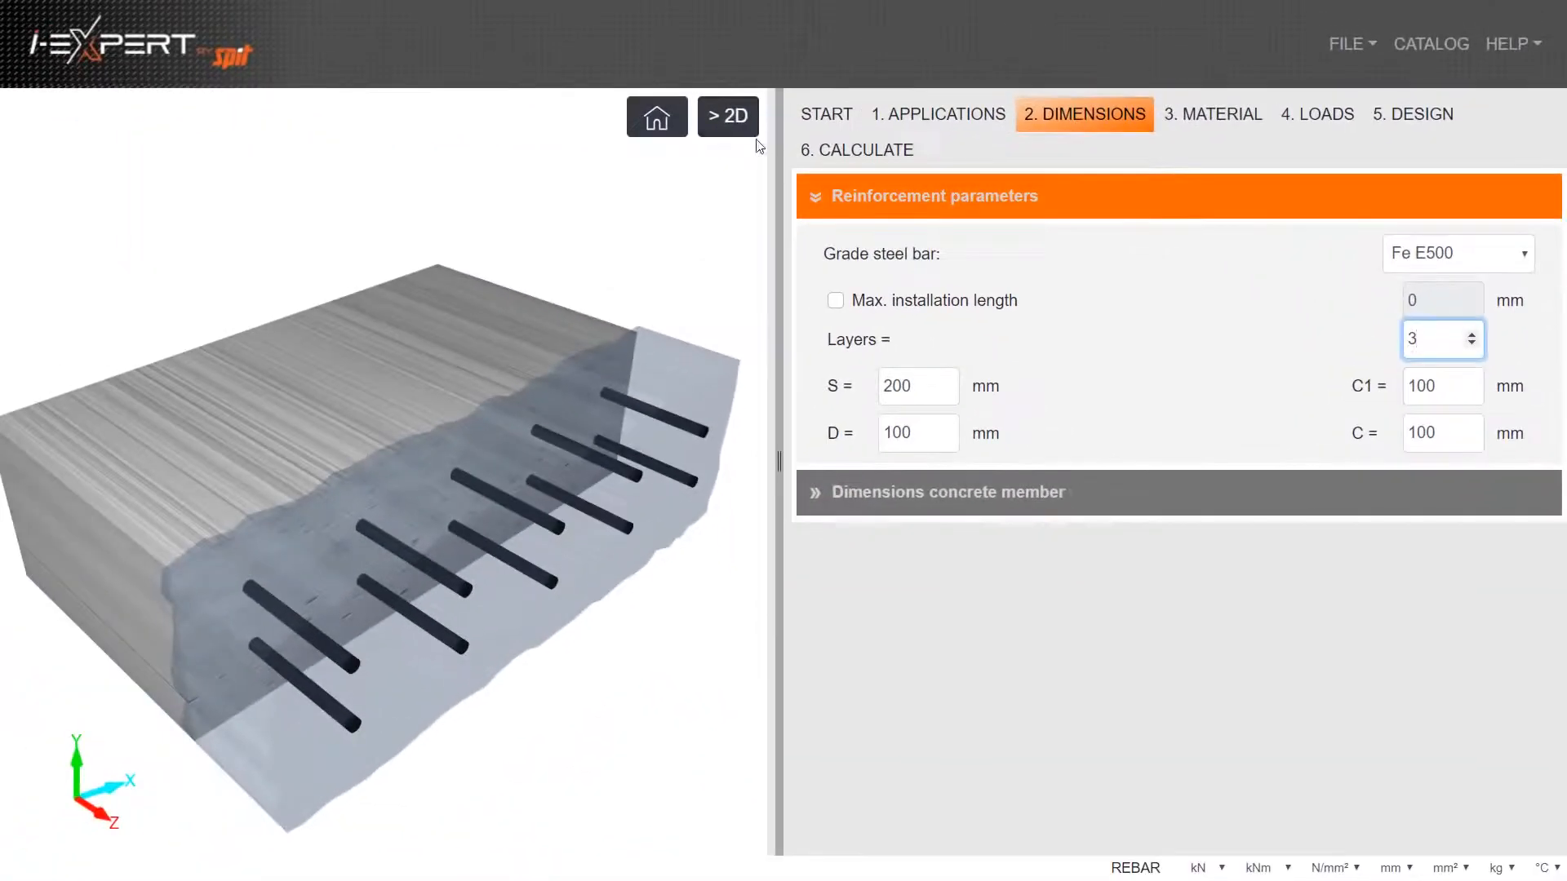
In the 2D view, set the member height Ha to 400 mm, layer spacing D to 120 mm and cover C to 50 mm
{"action": "left_click", "coordinate": [71, 99]}
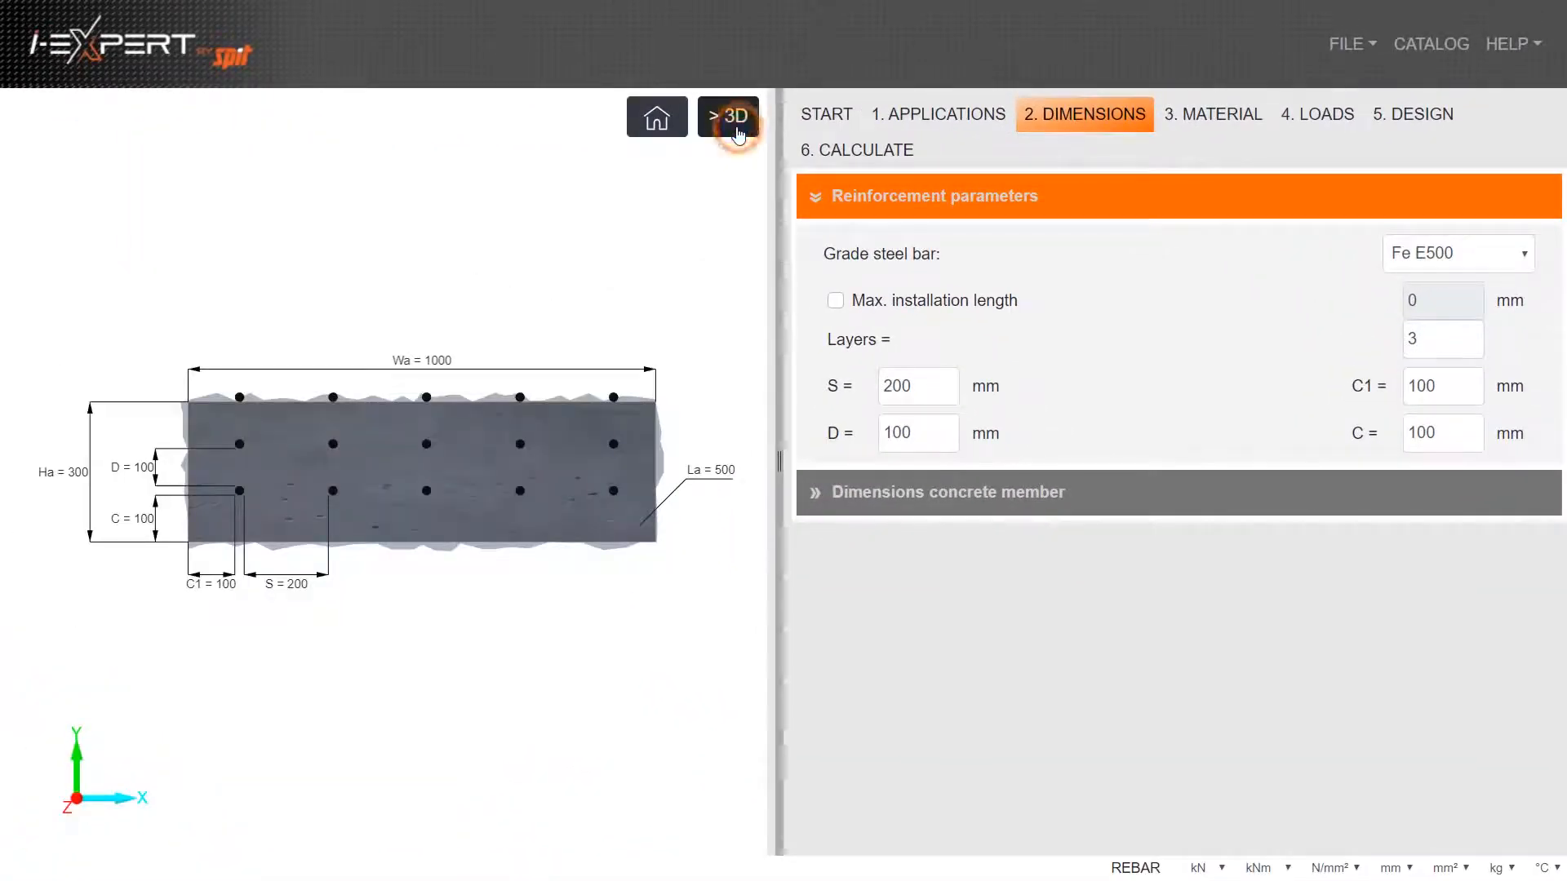
{"action": "left_click", "coordinate": [72, 478]}
{"action": "double_click", "coordinate": [71, 473]}
{"action": "type", "text": "4"}
{"action": "key", "text": "Return"}
{"action": "left_click", "coordinate": [871, 244]}
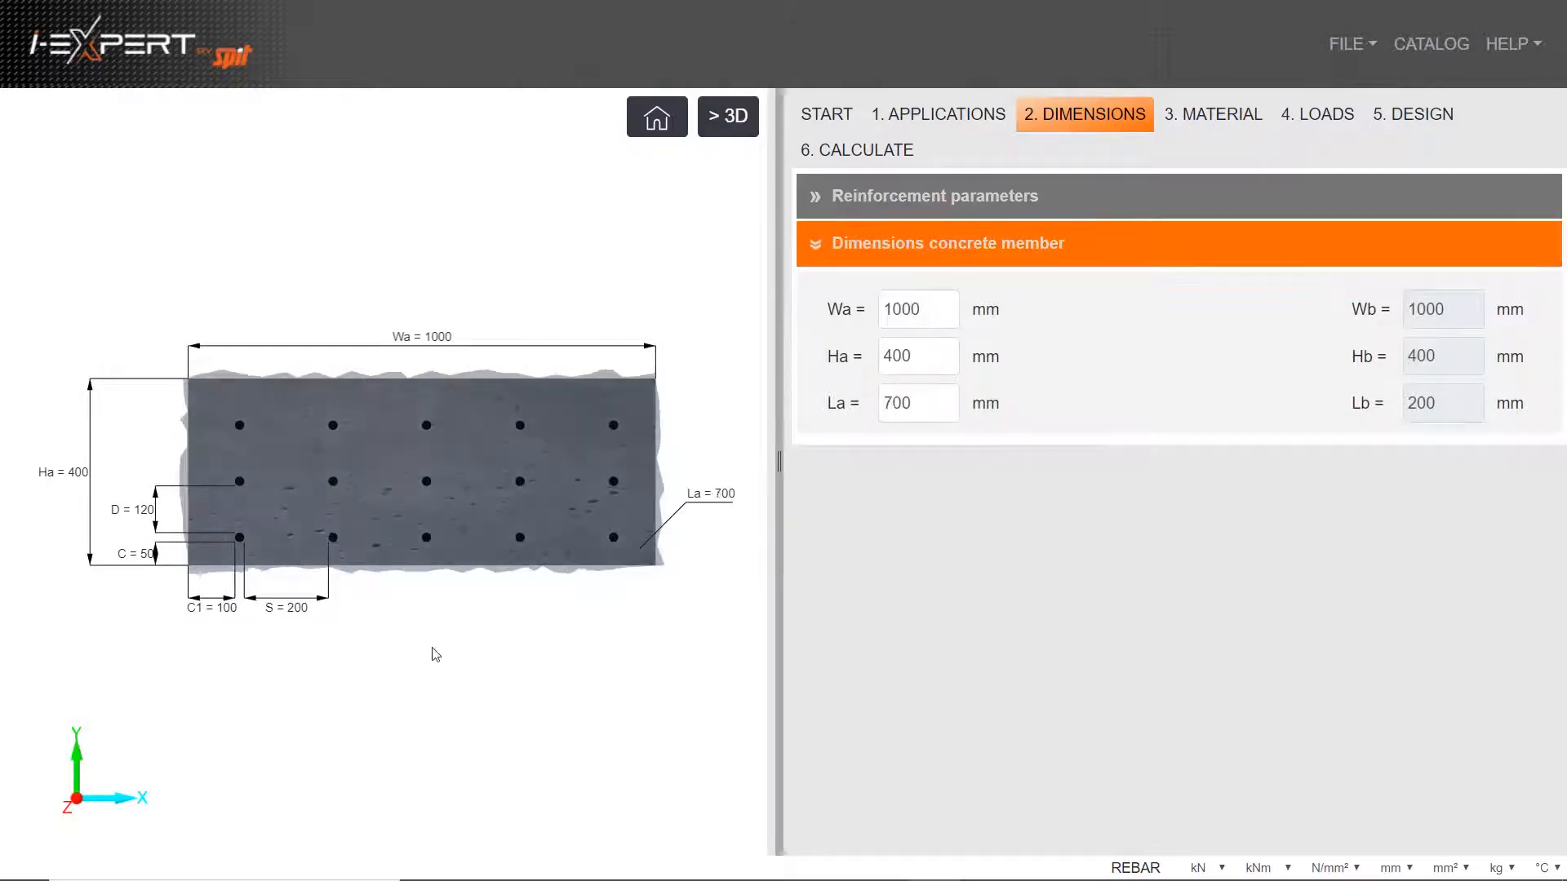
Set the concrete member length La to 700 mm and show the model in 3D
{"action": "scroll", "coordinate": [435, 654], "scroll_direction": "up", "scroll_amount": 2}
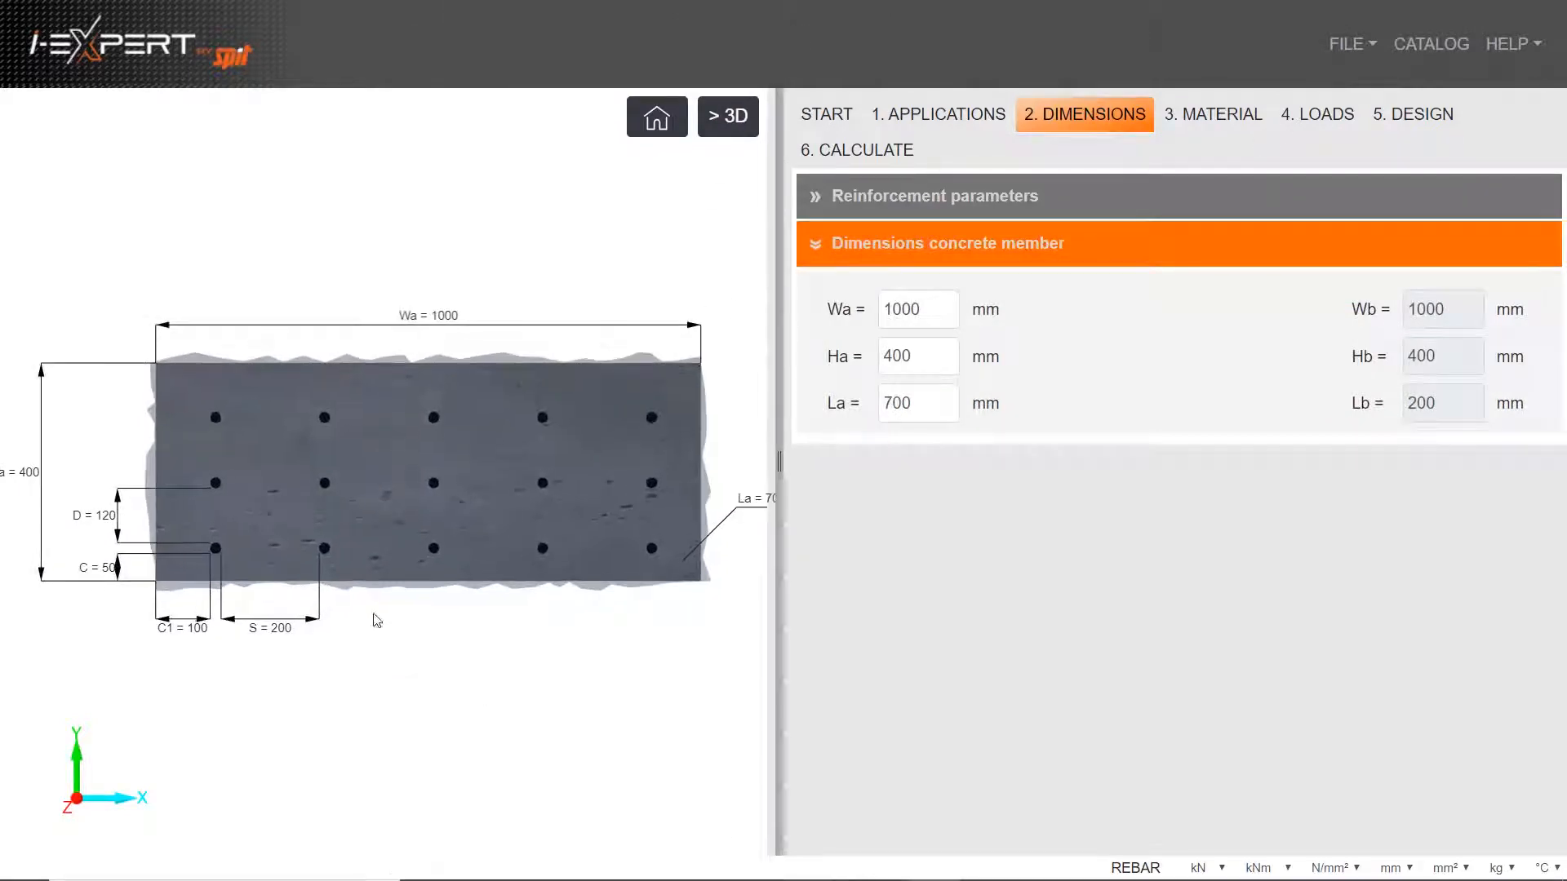
{"action": "left_click", "coordinate": [715, 122]}
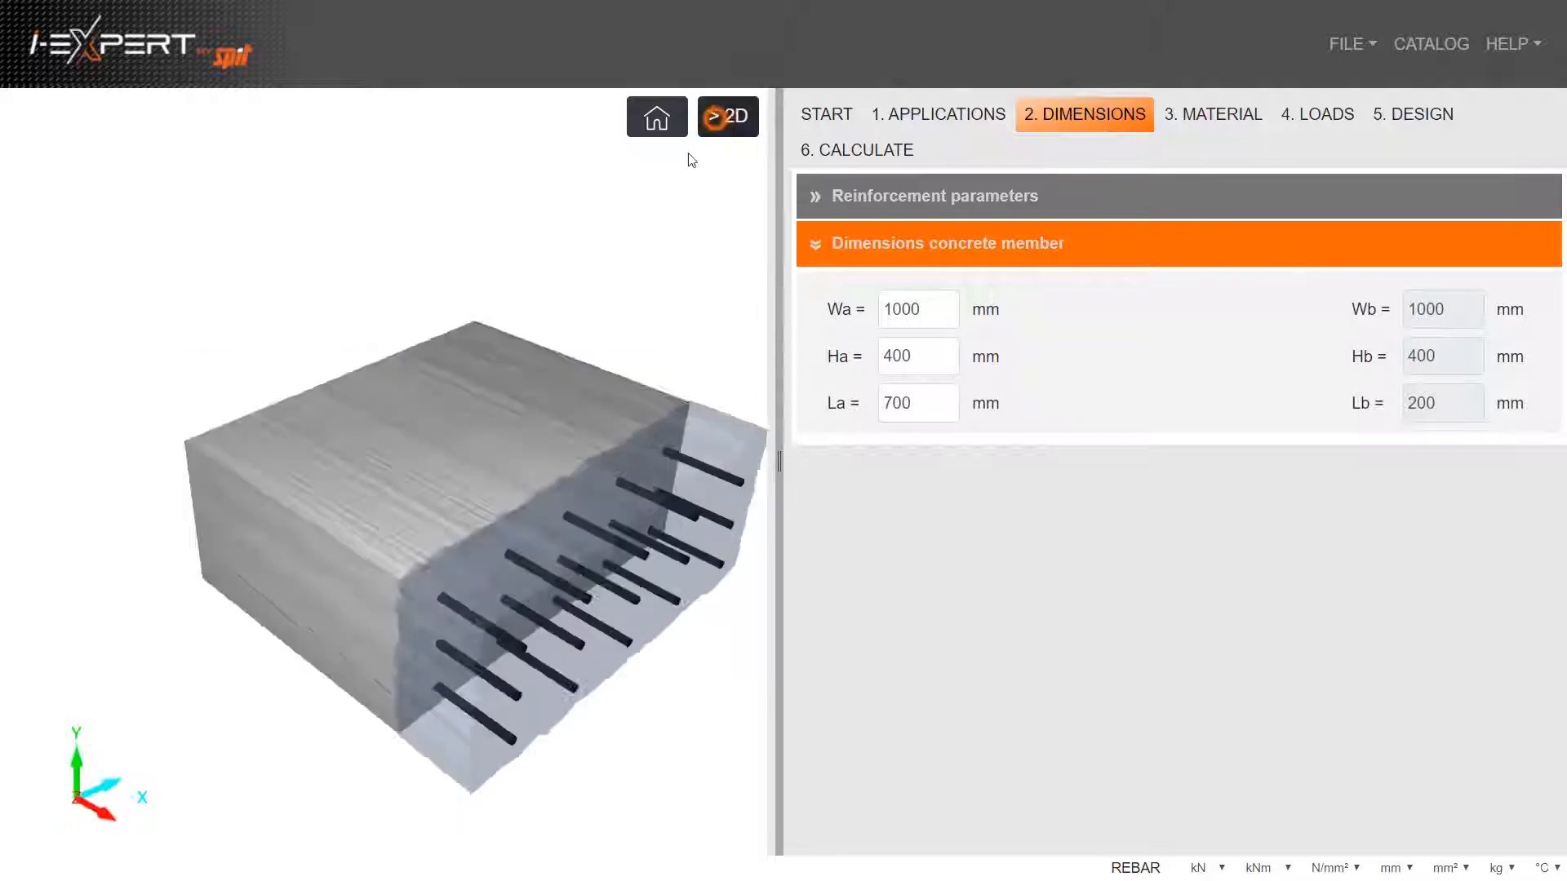
{"action": "left_click_drag", "start_coordinate": [390, 518], "coordinate": [415, 442]}
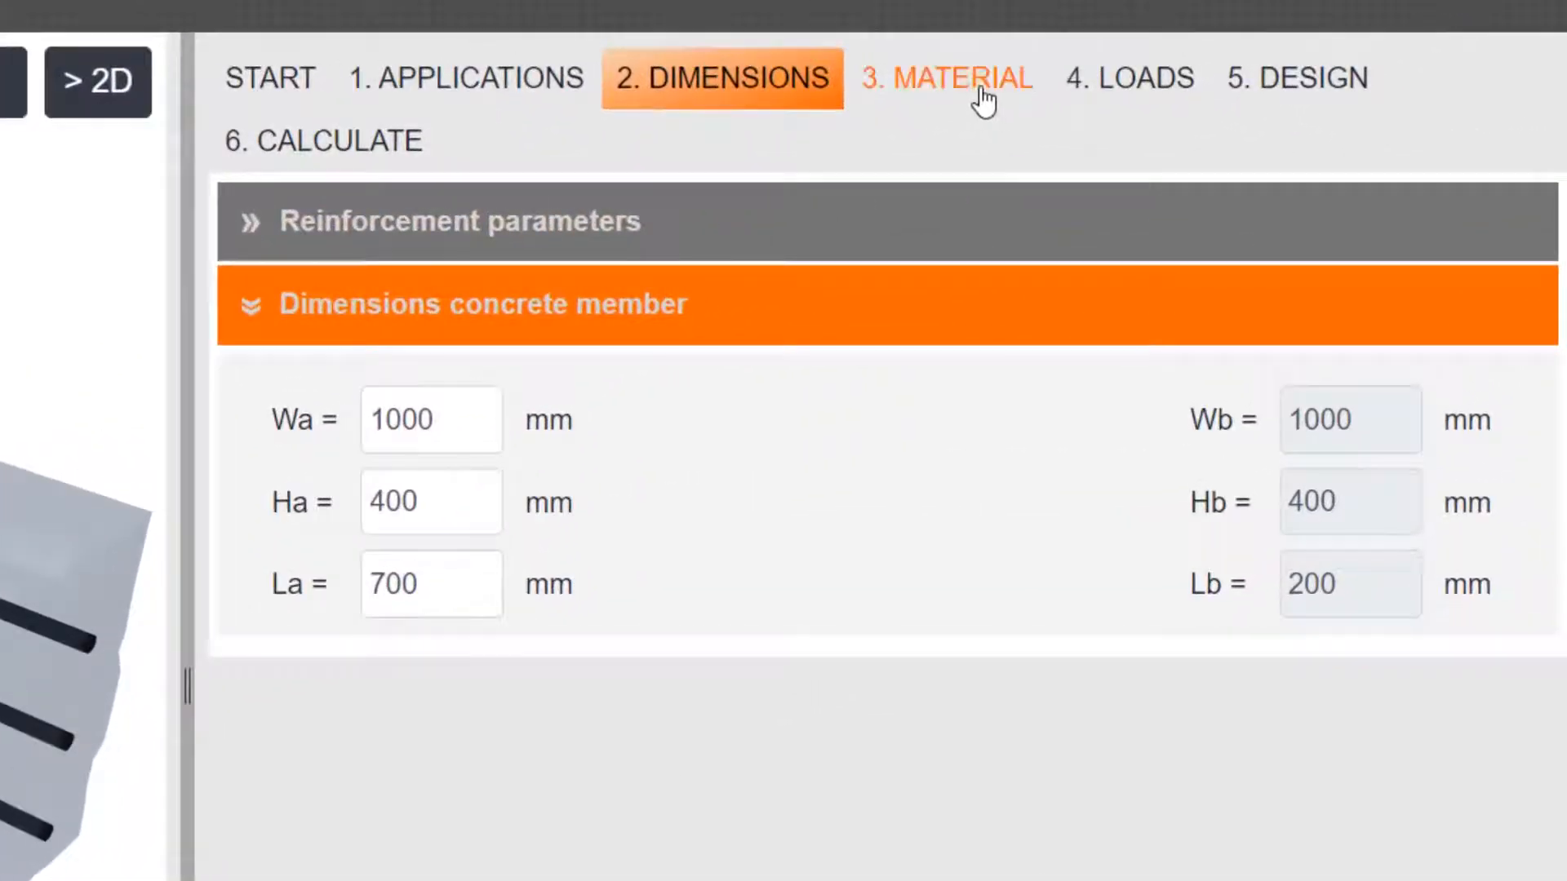
Define a custom concrete strength of 42 N/mm² for the material
{"action": "left_click", "coordinate": [997, 91]}
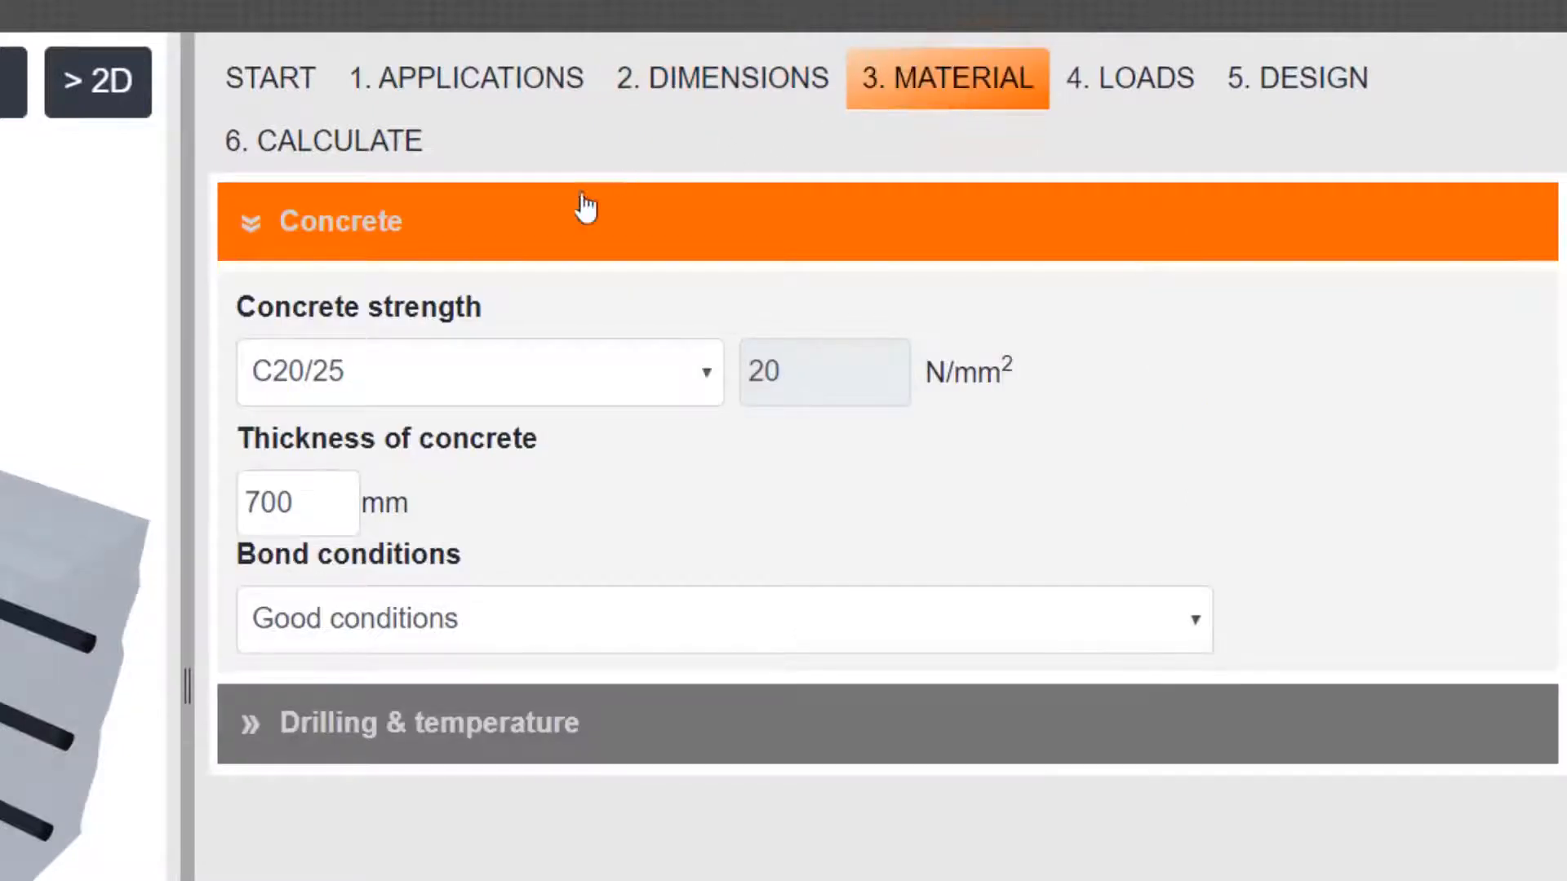
{"action": "left_click", "coordinate": [428, 382]}
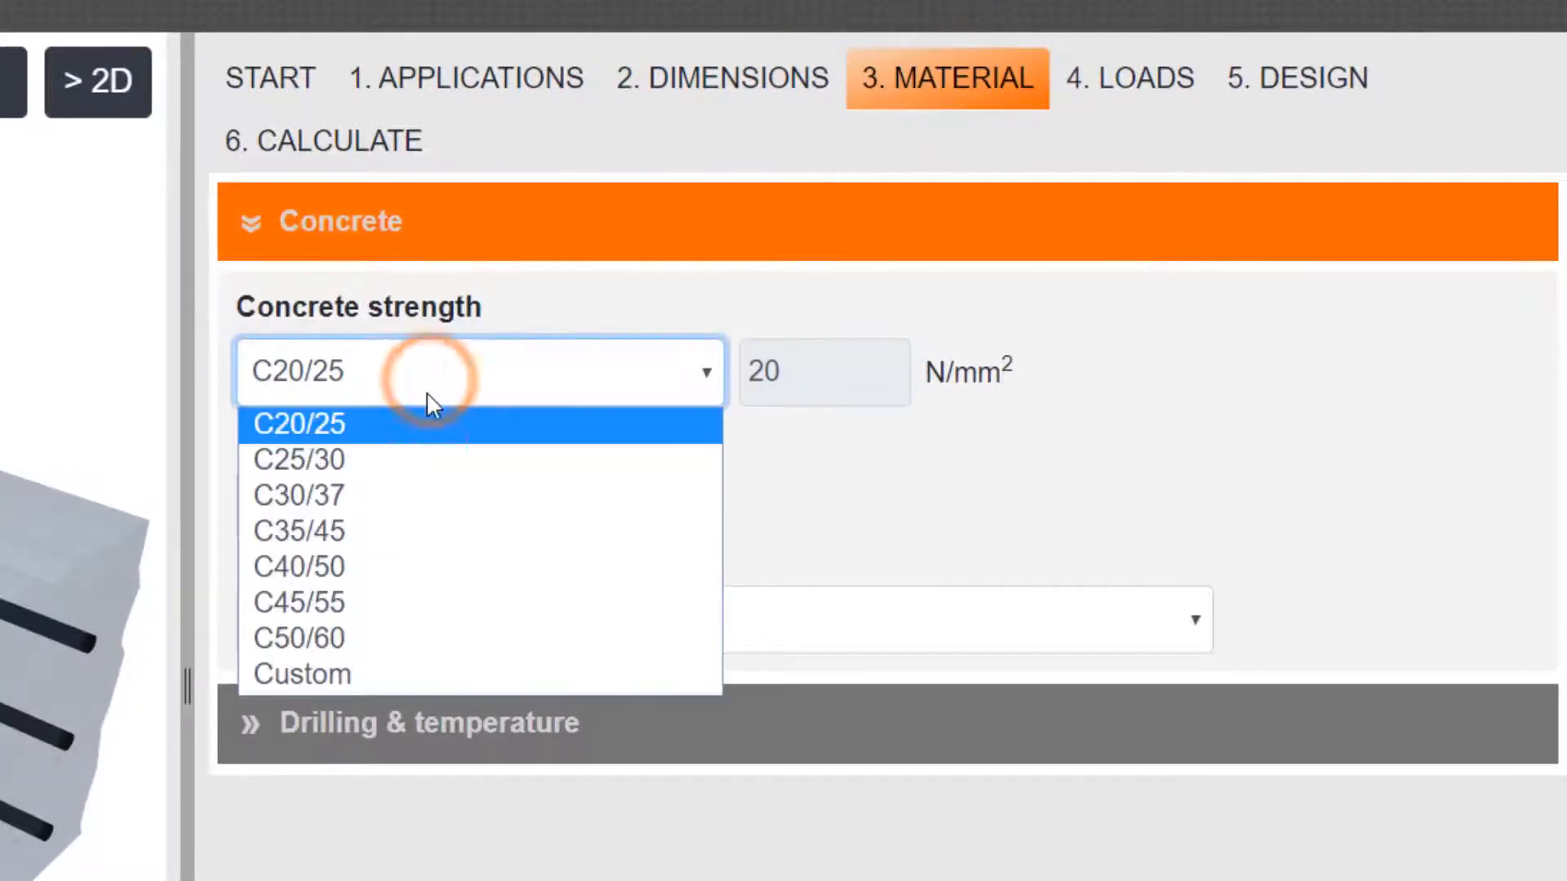
{"action": "left_click", "coordinate": [465, 665]}
{"action": "double_click", "coordinate": [797, 369]}
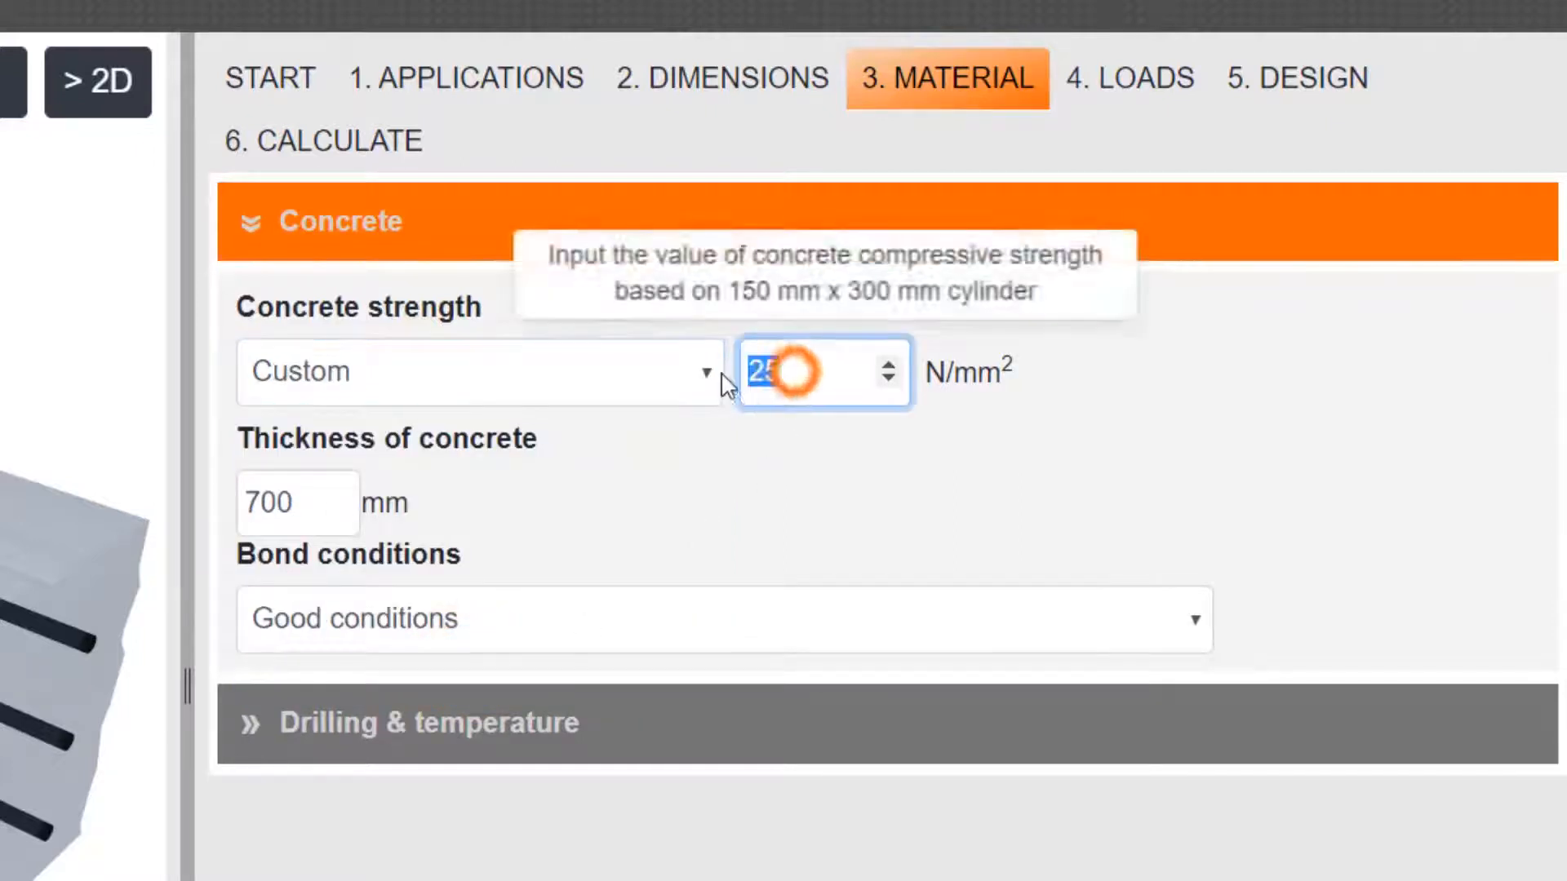
{"action": "type", "text": "42"}
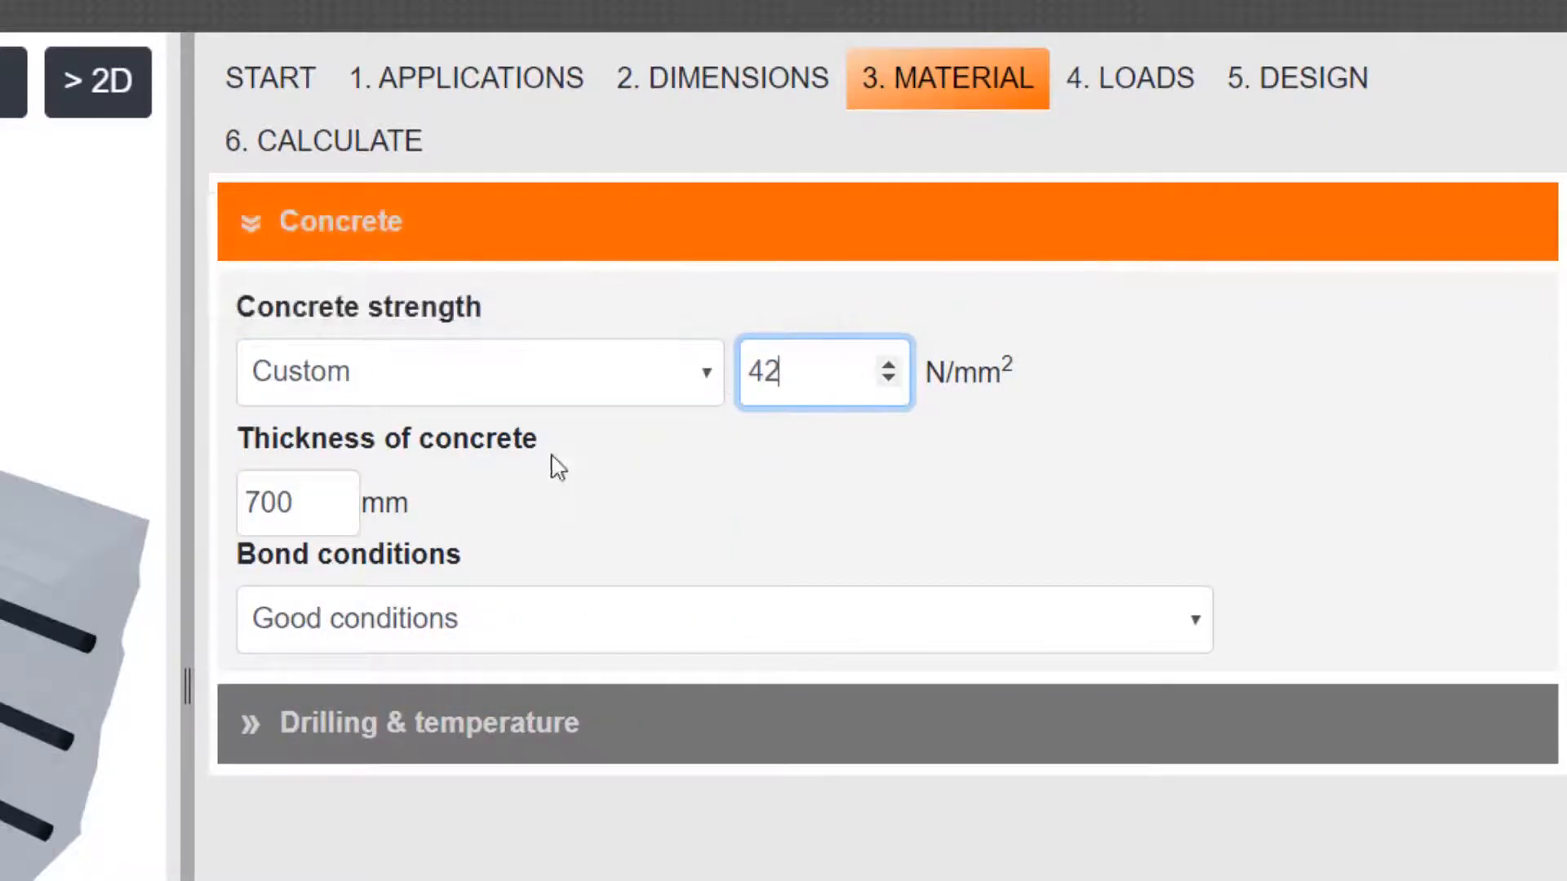
Check the concrete thickness entry and select Good conditions as the bond conditions
{"action": "left_click", "coordinate": [312, 506]}
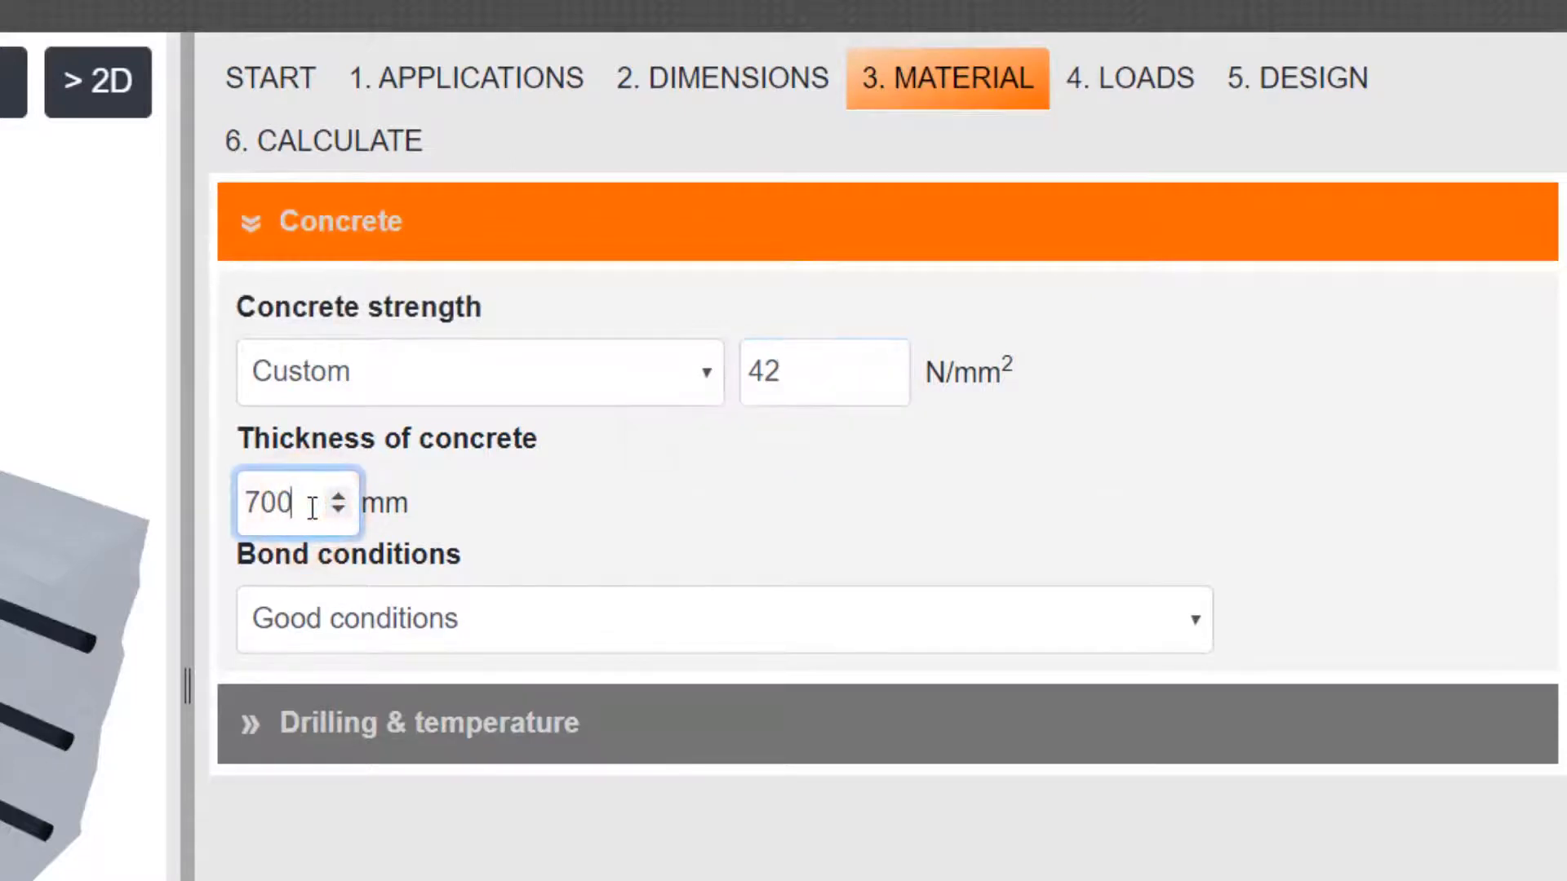
{"action": "left_click", "coordinate": [389, 620]}
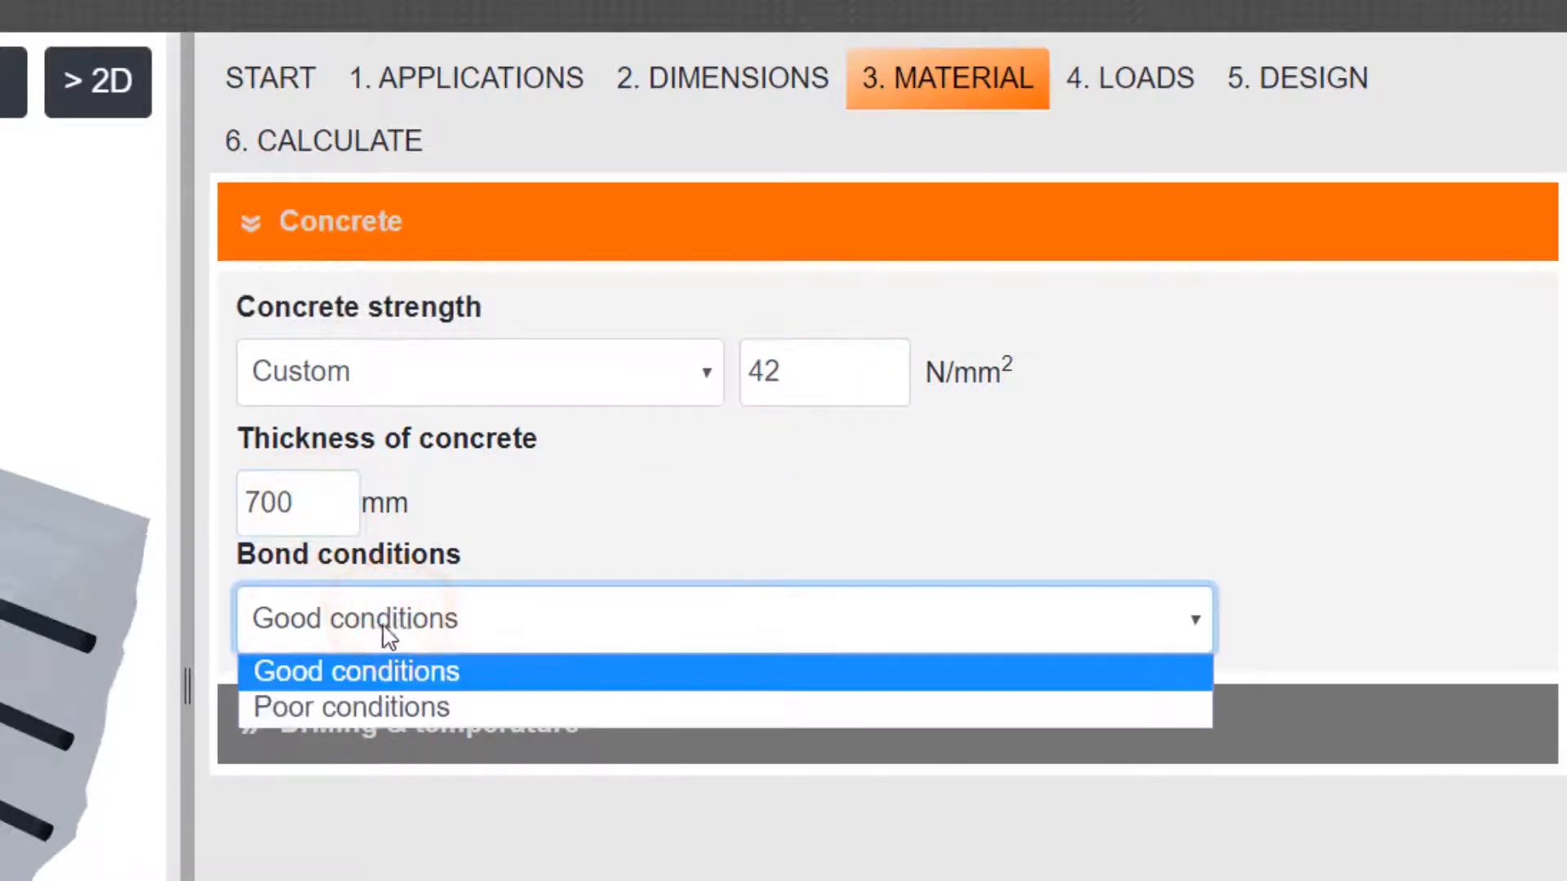
{"action": "left_click", "coordinate": [336, 676]}
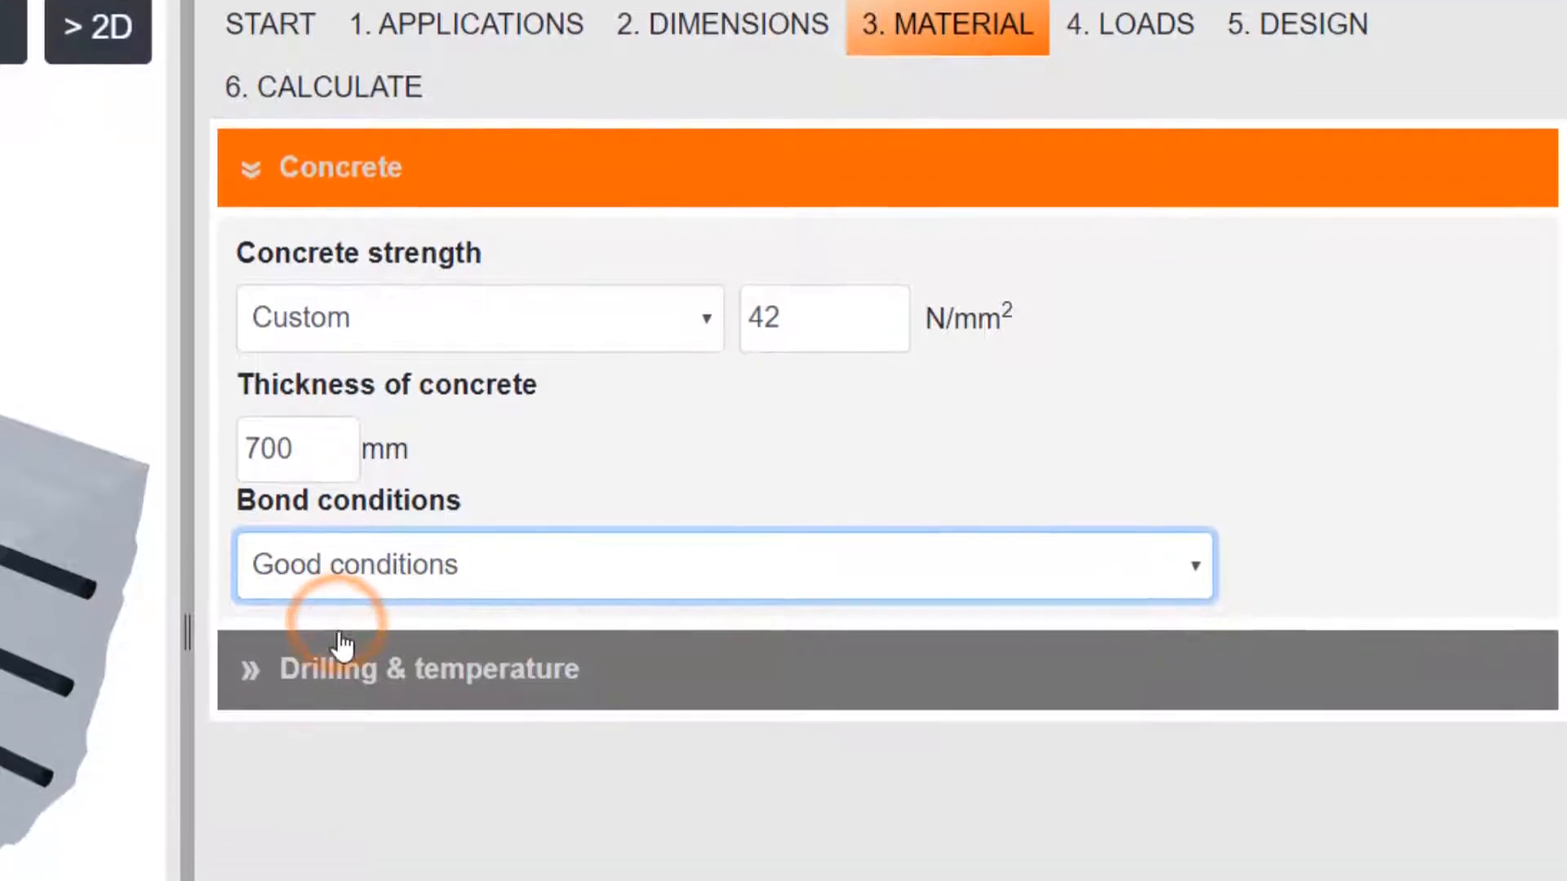
Select the +40ºC/+24ºC temperature range and Diamond drilling as the installation condition
{"action": "left_click", "coordinate": [349, 498]}
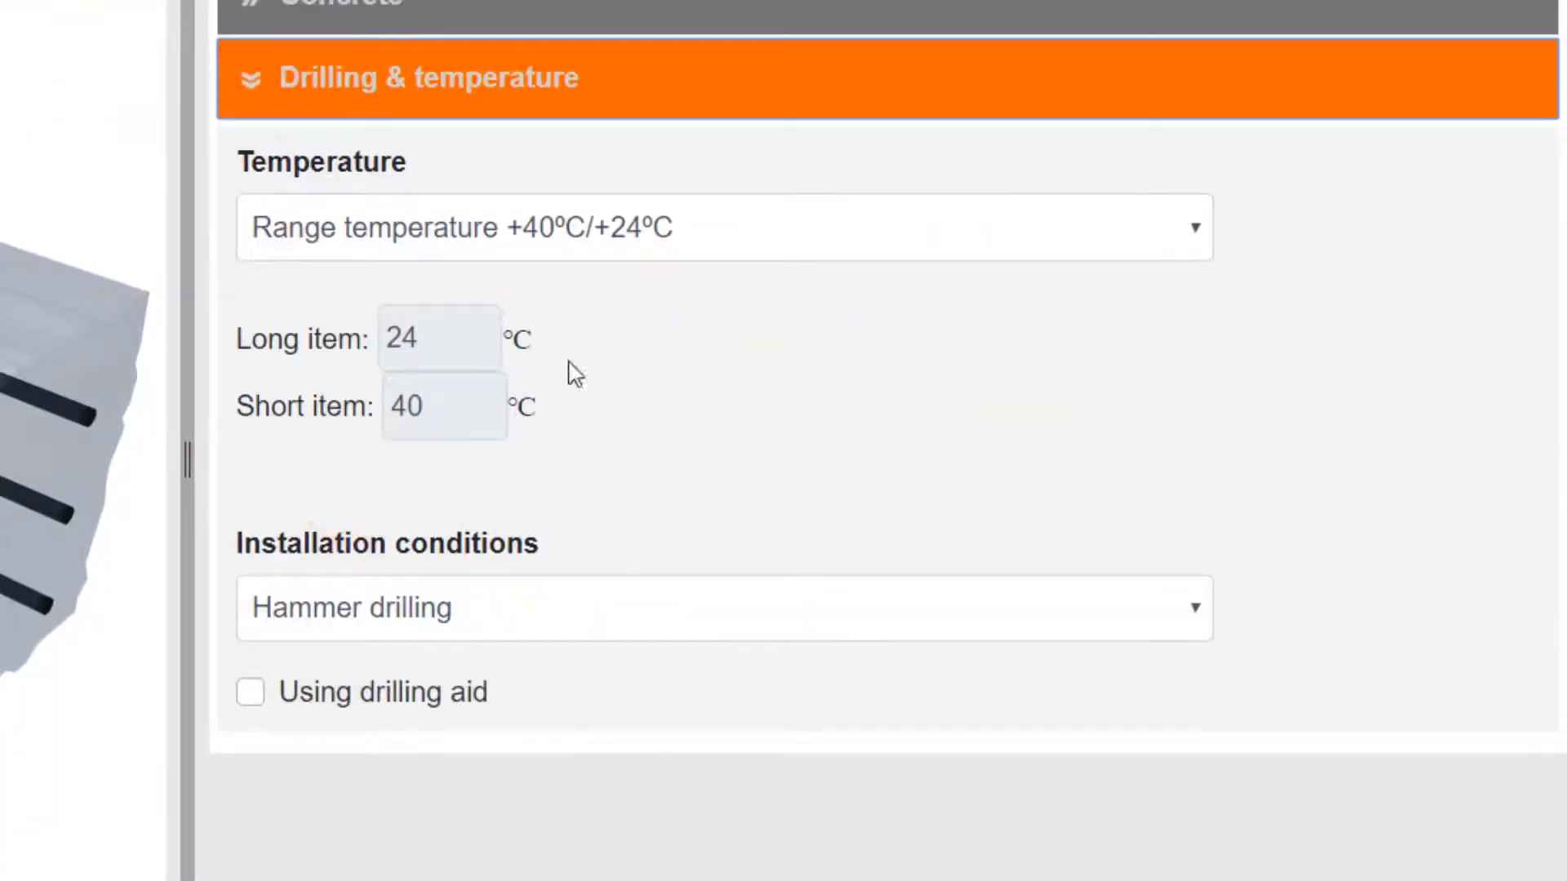
{"action": "left_click", "coordinate": [1195, 238]}
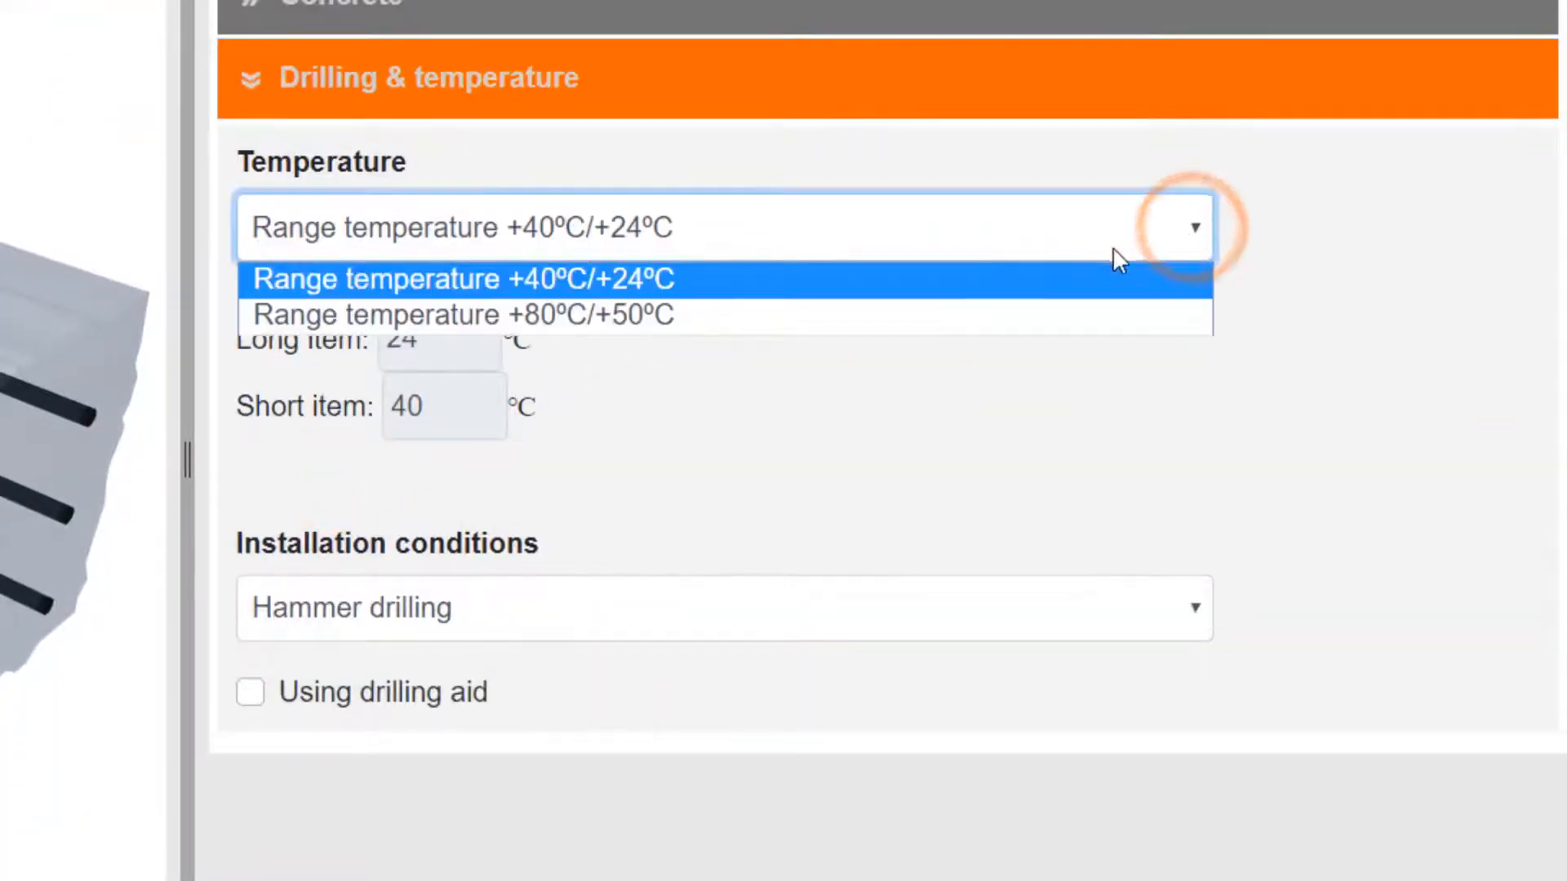
{"action": "left_click", "coordinate": [1091, 291]}
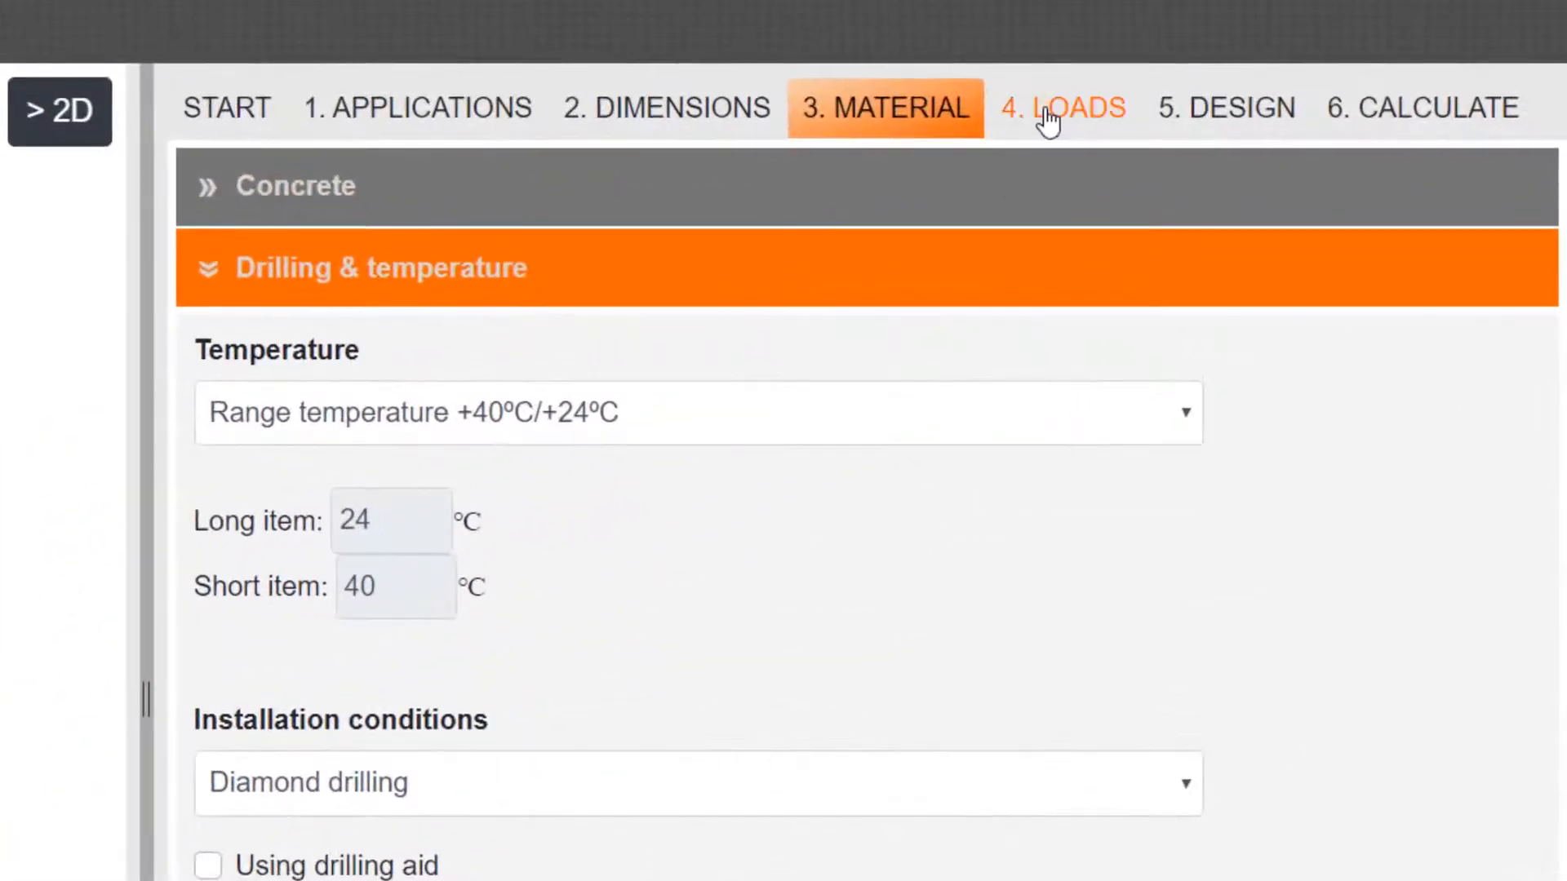
Define the loading as load per section with a force Nz of 200 kN
{"action": "left_click", "coordinate": [1049, 122]}
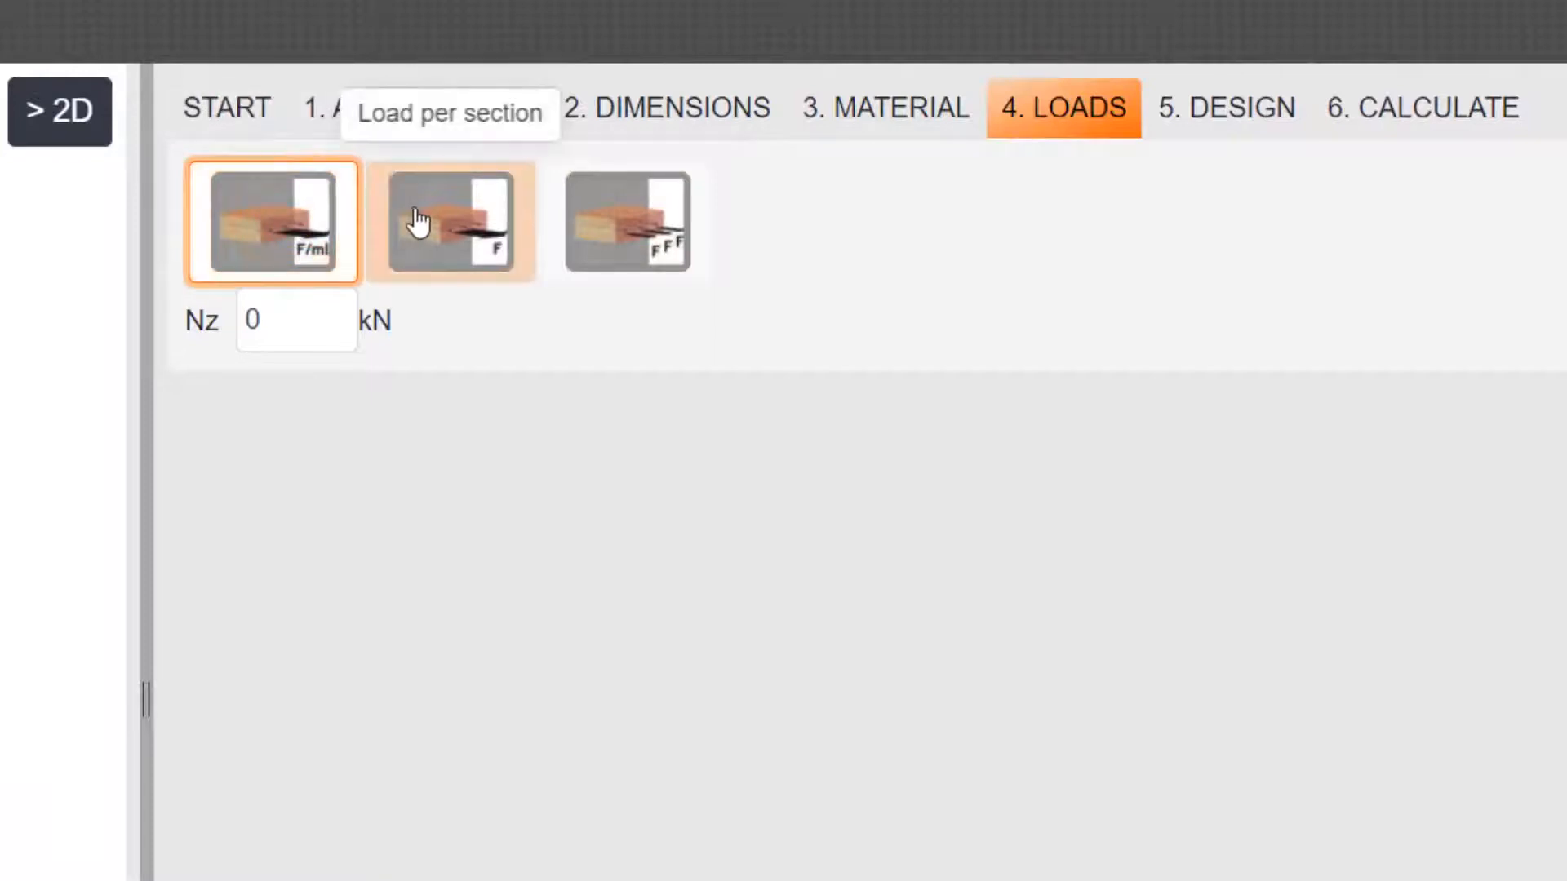
{"action": "left_click", "coordinate": [614, 216]}
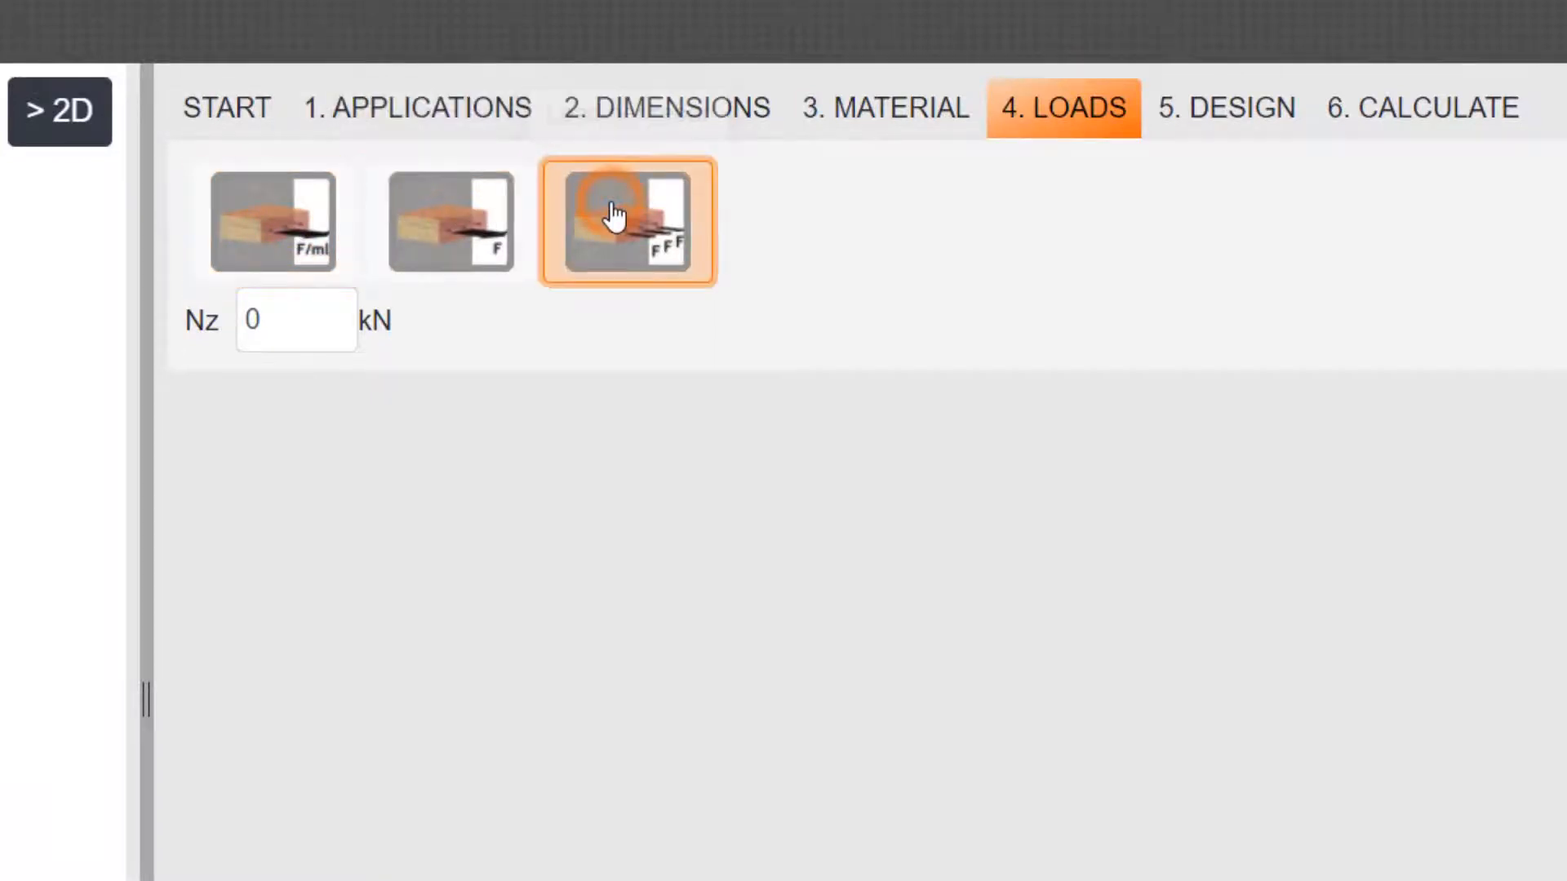
{"action": "left_click", "coordinate": [474, 226]}
{"action": "left_click", "coordinate": [810, 237]}
{"action": "type", "text": "200"}
{"action": "left_click", "coordinate": [1491, 677]}
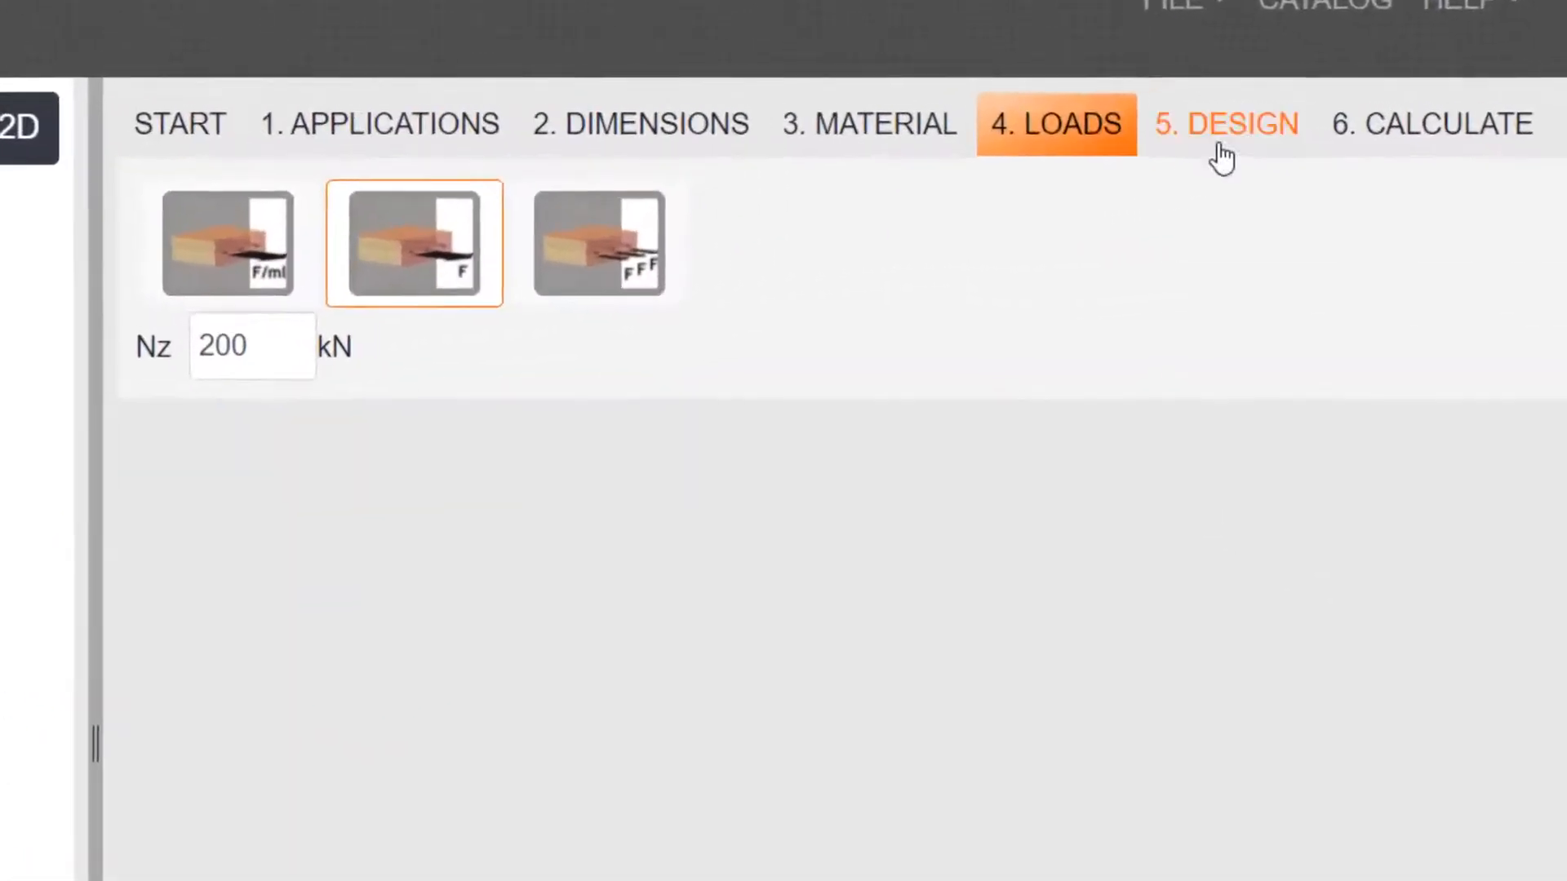
Try the Eurocode 2 rebar design method and the Eurocode 2 fire calculation with a 90-minute exposure
{"action": "left_click", "coordinate": [1384, 121]}
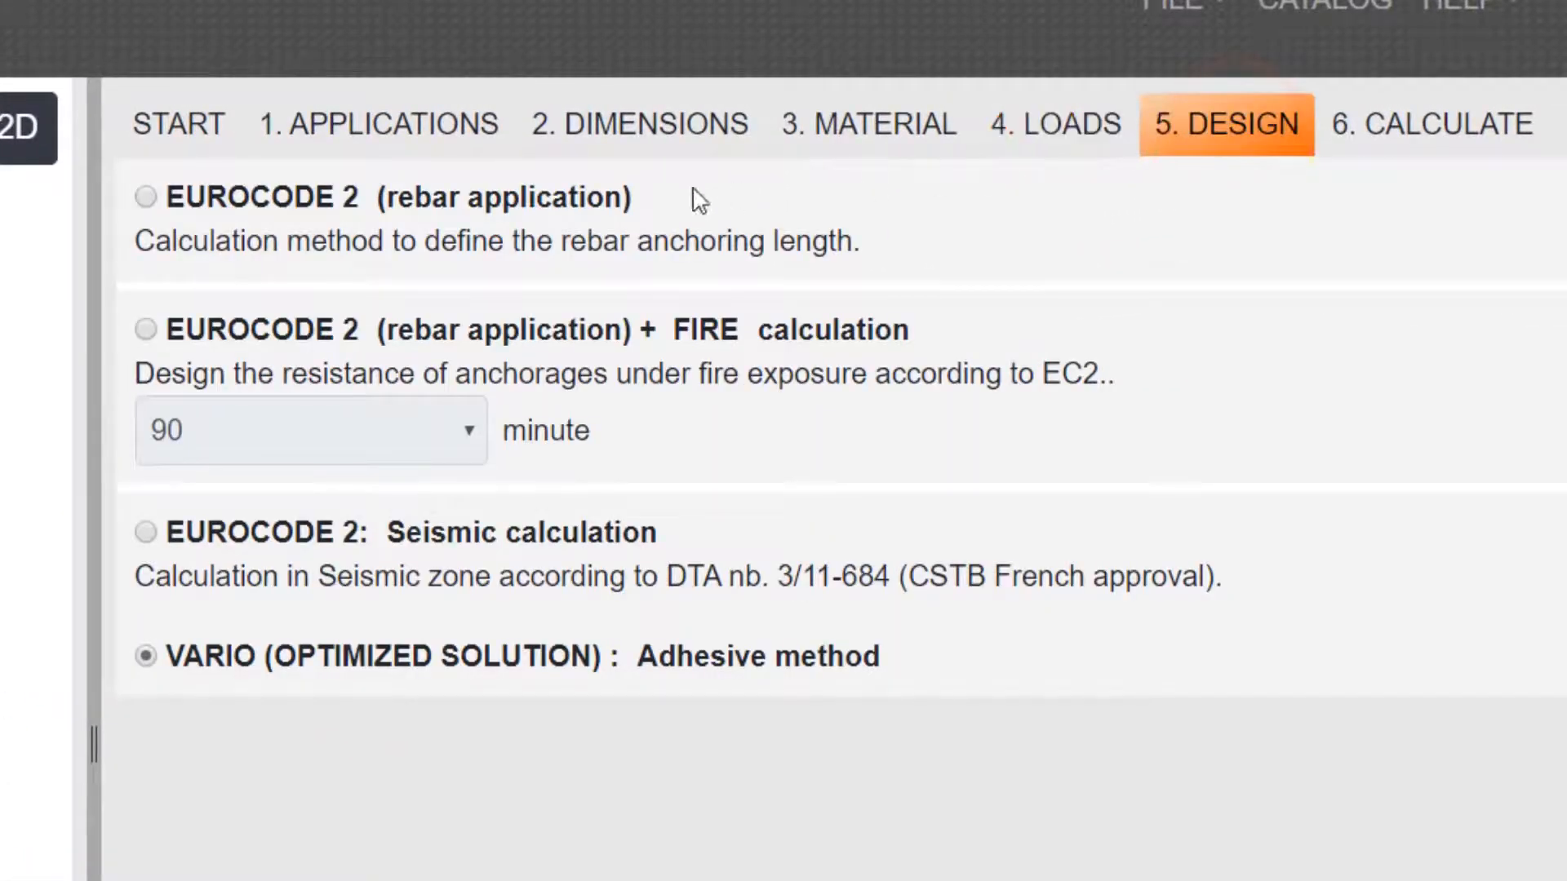
{"action": "left_click", "coordinate": [310, 217]}
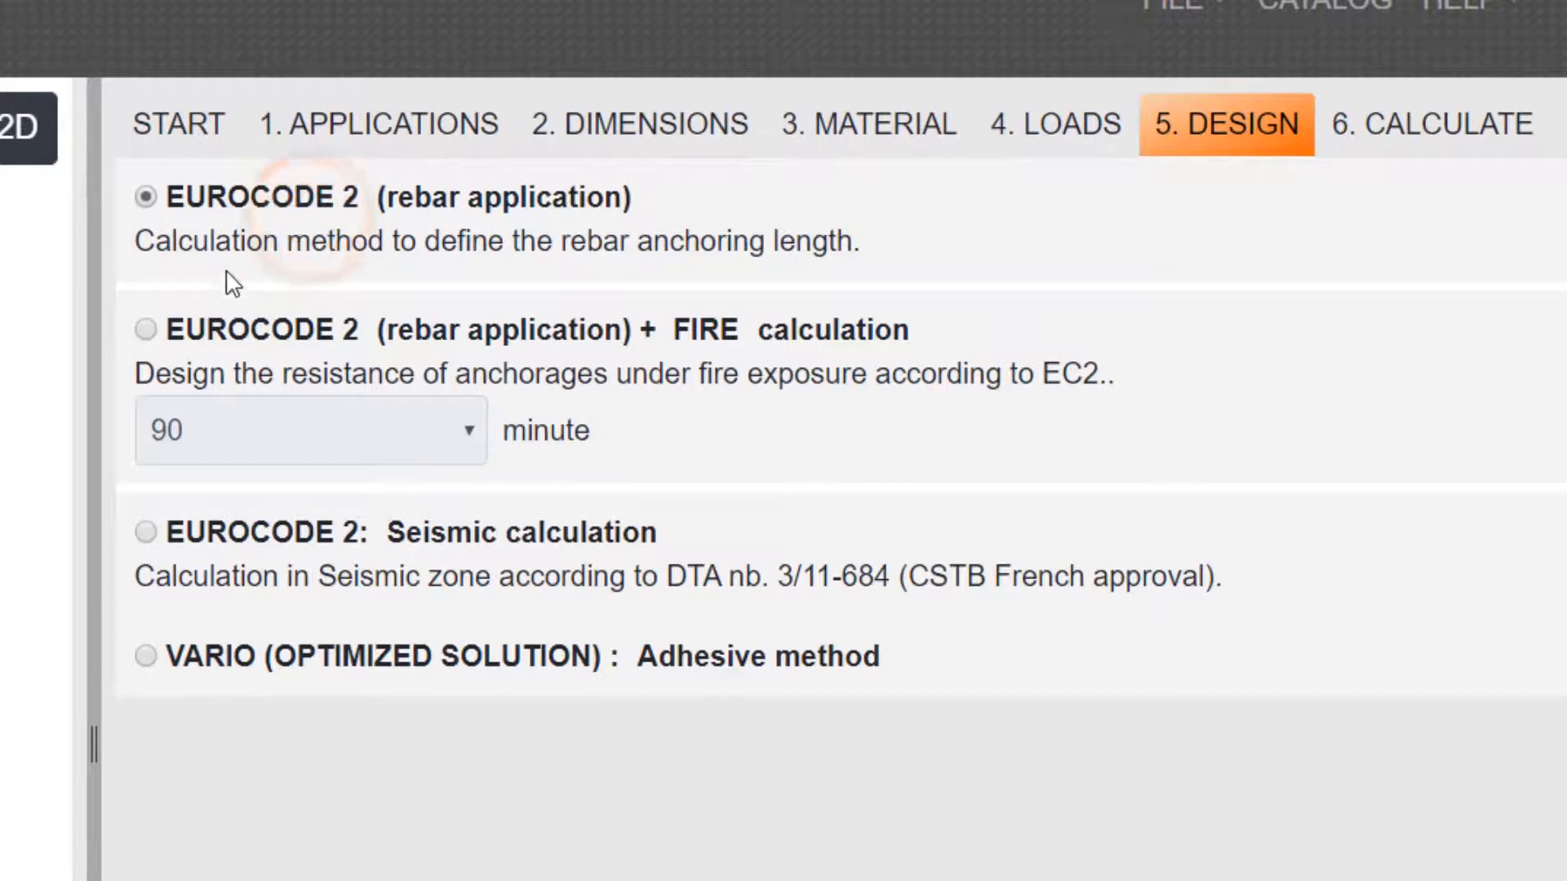
{"action": "left_click", "coordinate": [162, 333]}
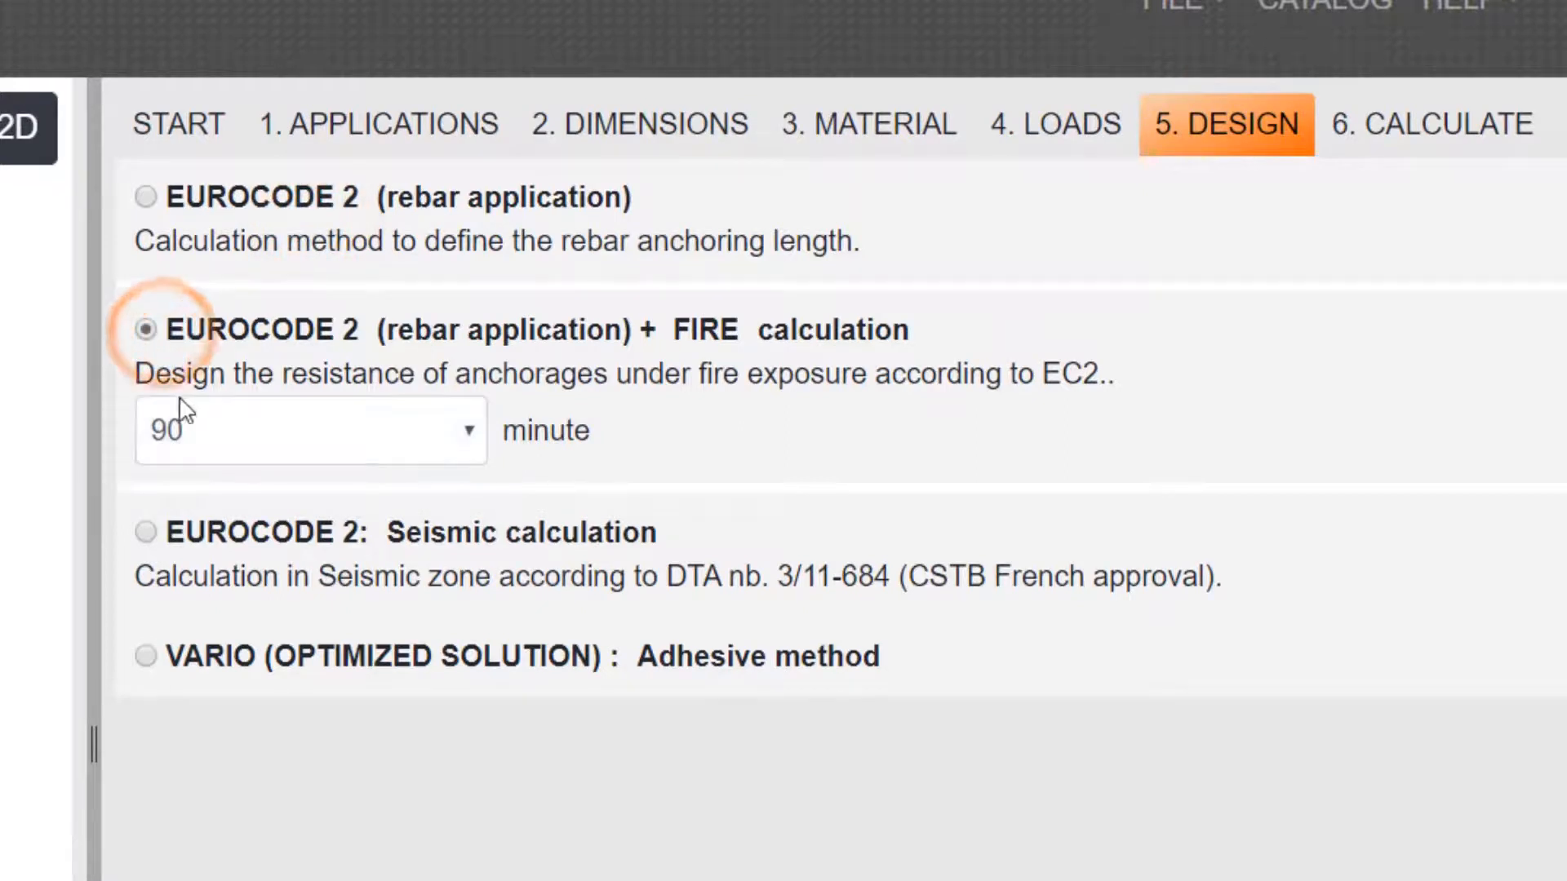
{"action": "left_click", "coordinate": [473, 433]}
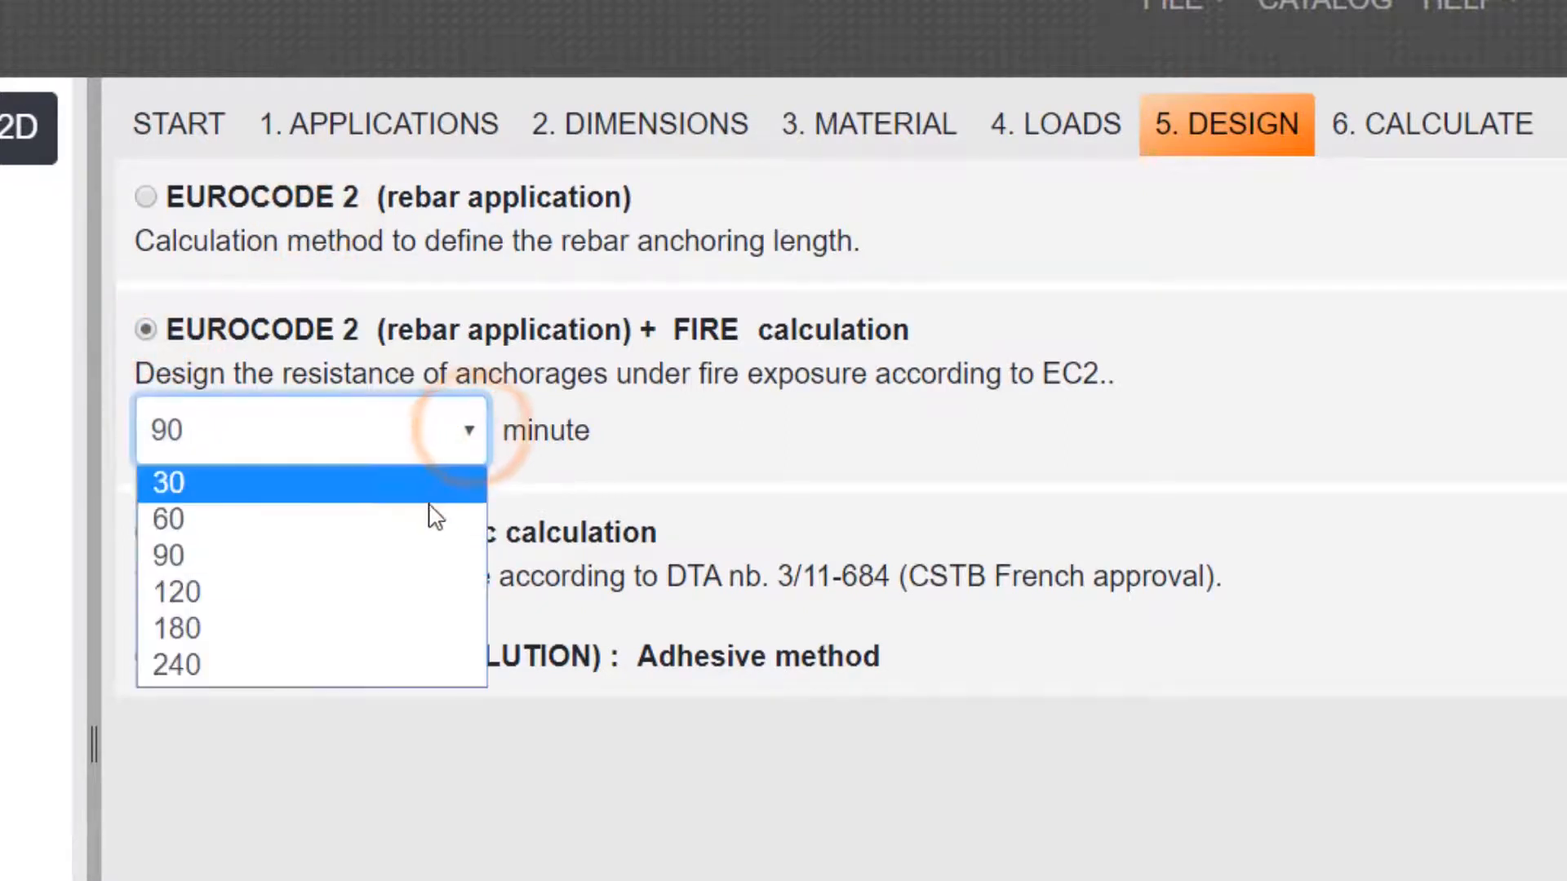
{"action": "left_click", "coordinate": [412, 554]}
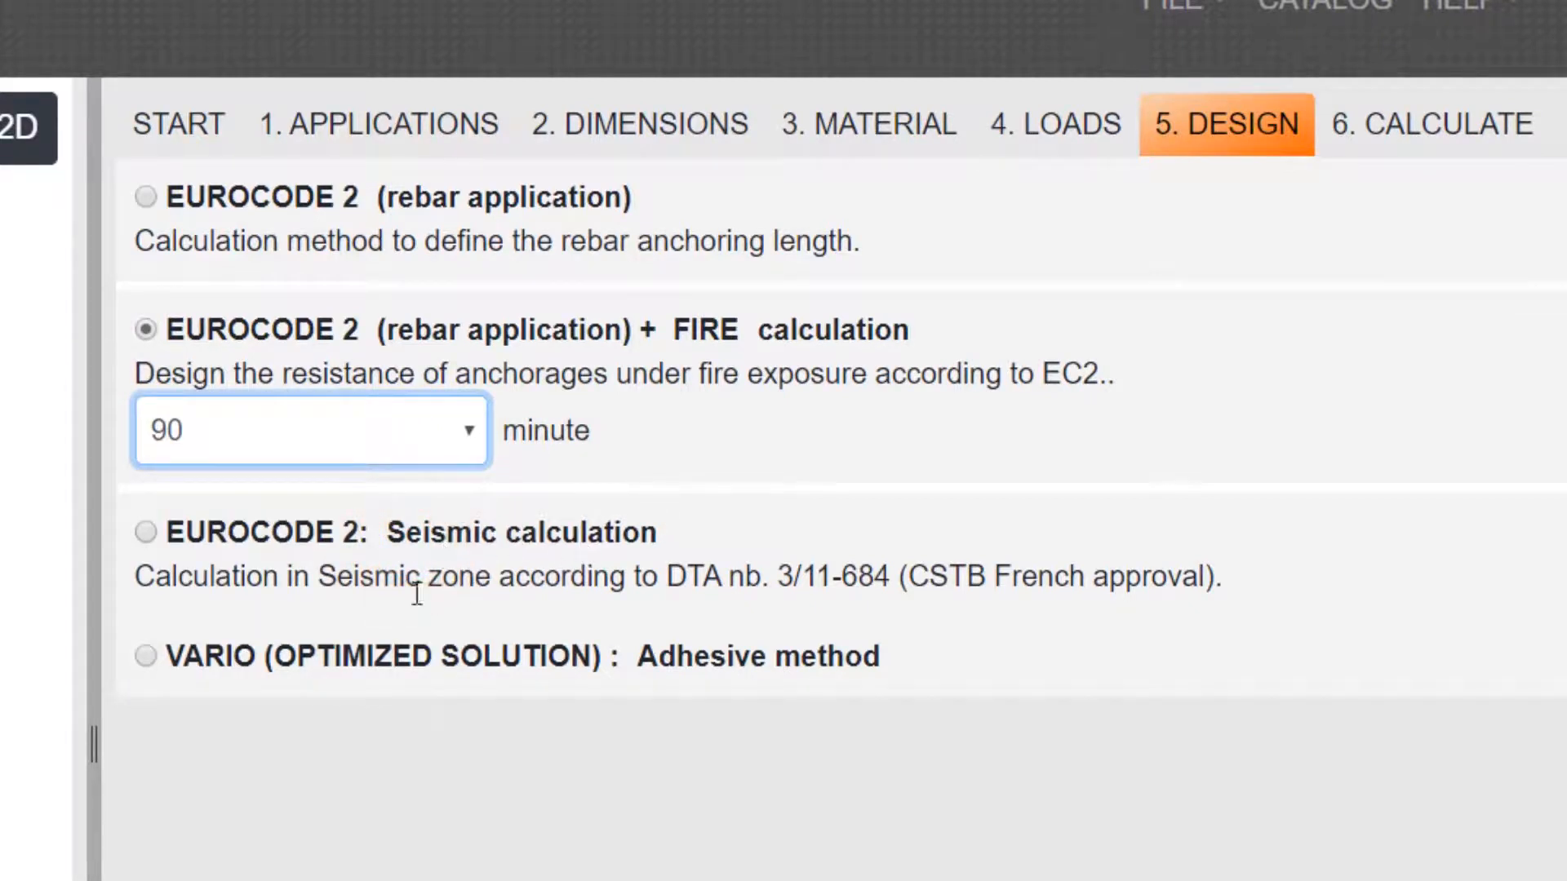
Choose the VARIO optimized adhesive method as the design method and calculate the connection
{"action": "left_click", "coordinate": [152, 656]}
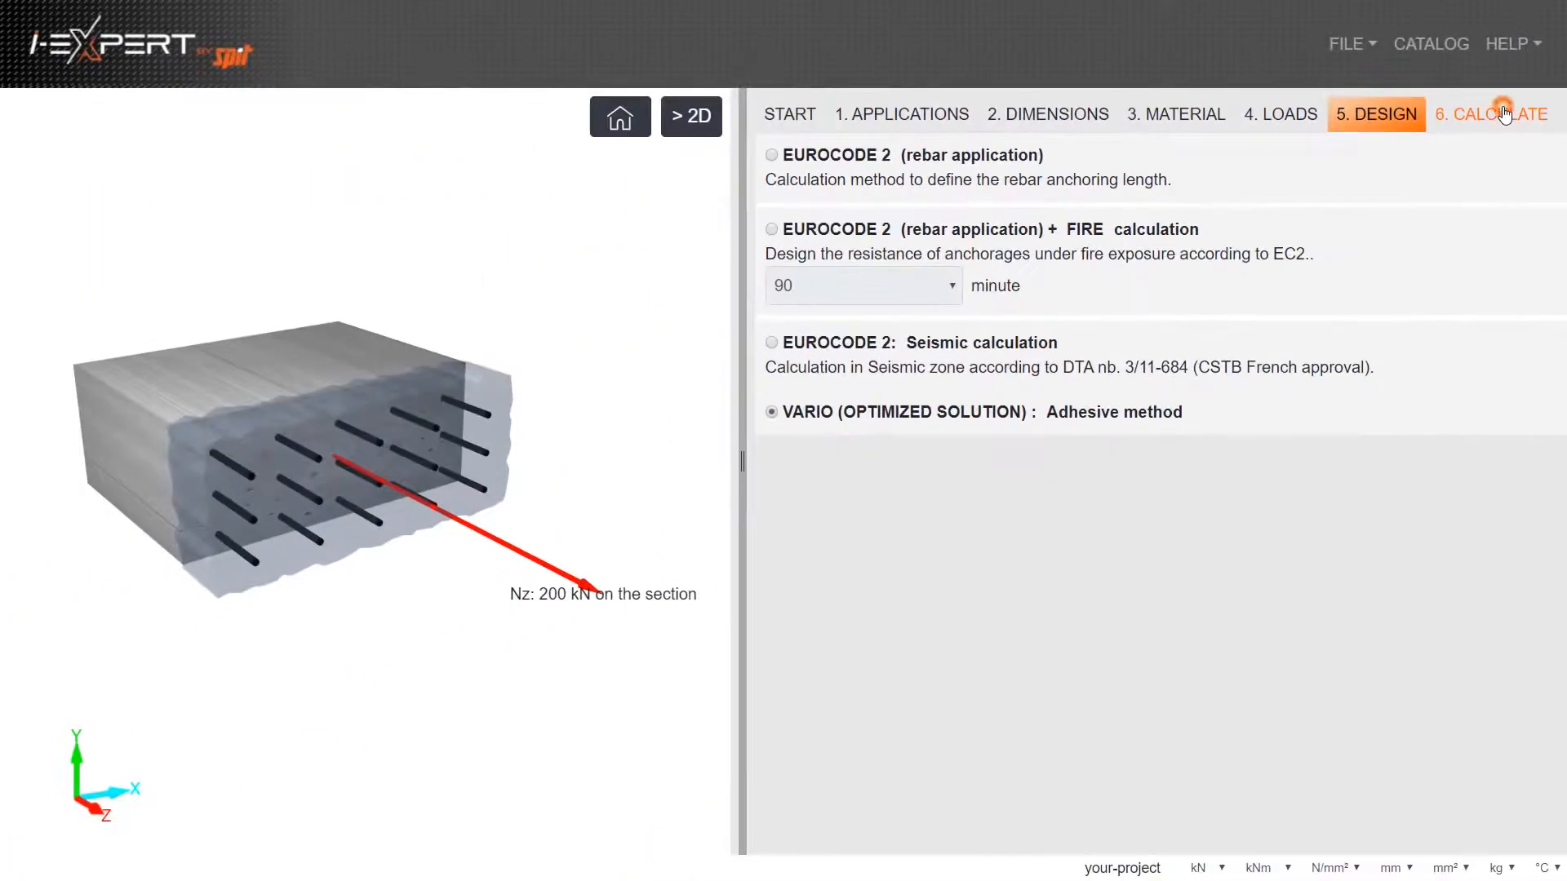
{"action": "left_click", "coordinate": [1504, 115]}
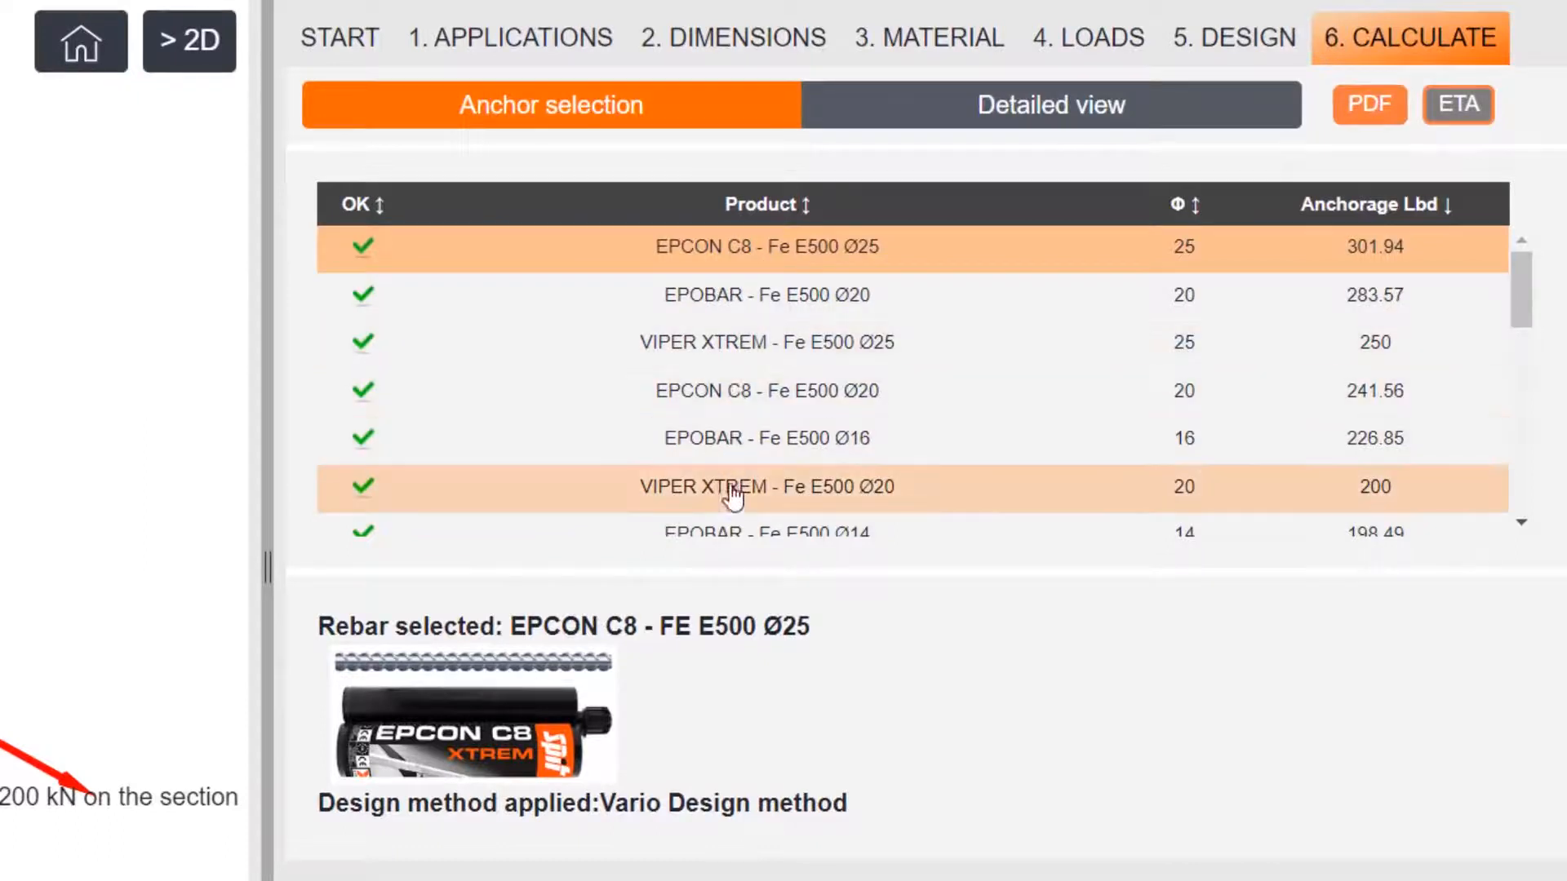
Sort the solutions by diameter and by ascending anchorage length, and select VIPER XTREM - Fe E500 Ø12
{"action": "left_click", "coordinate": [1191, 209]}
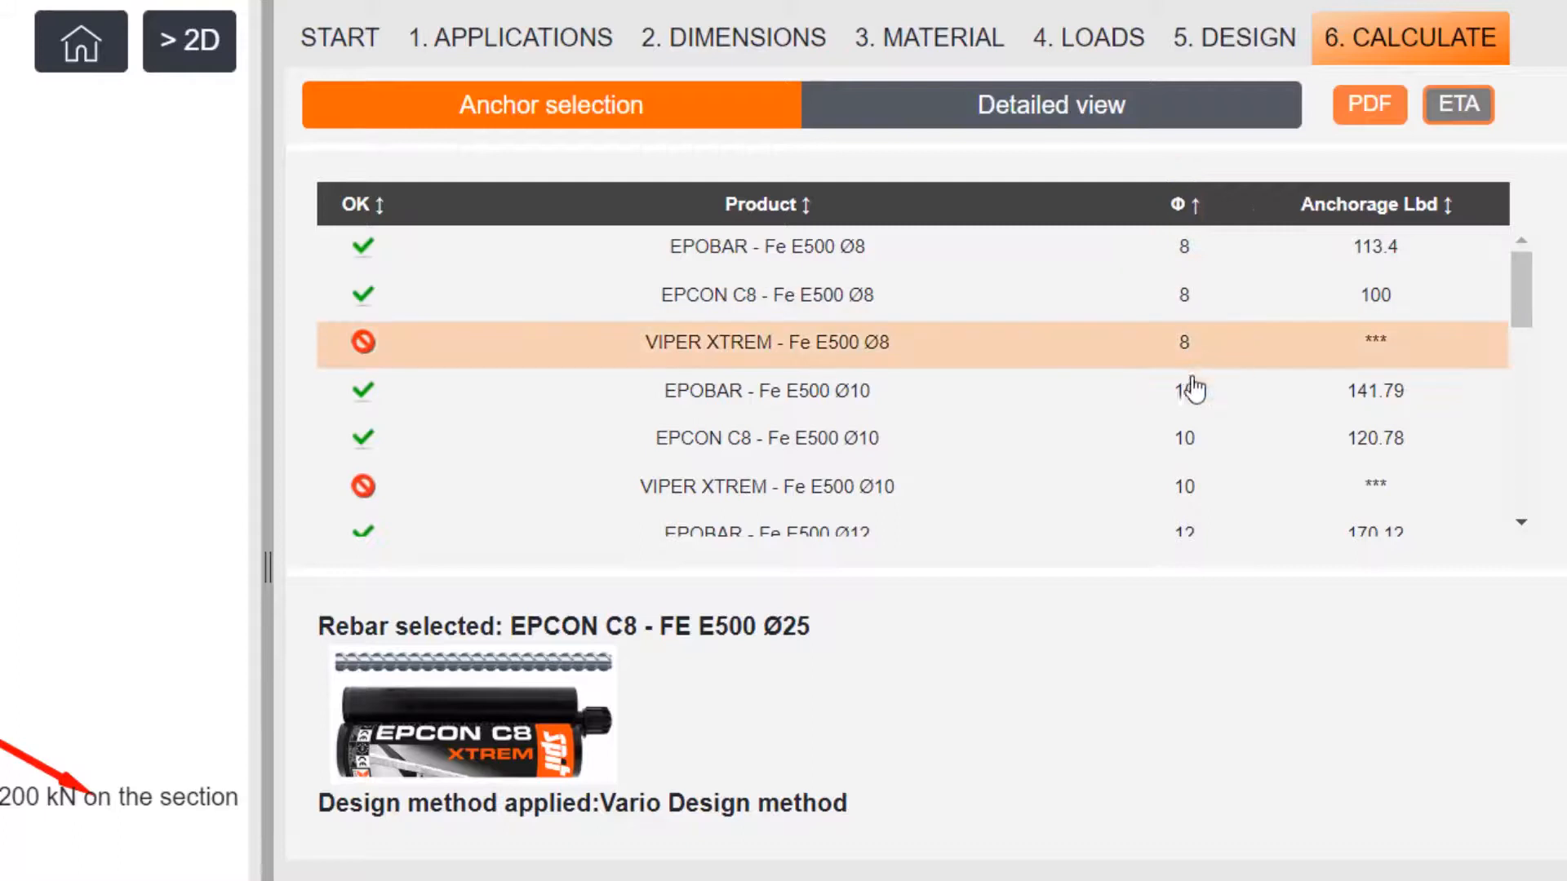
{"action": "left_click", "coordinate": [1364, 204]}
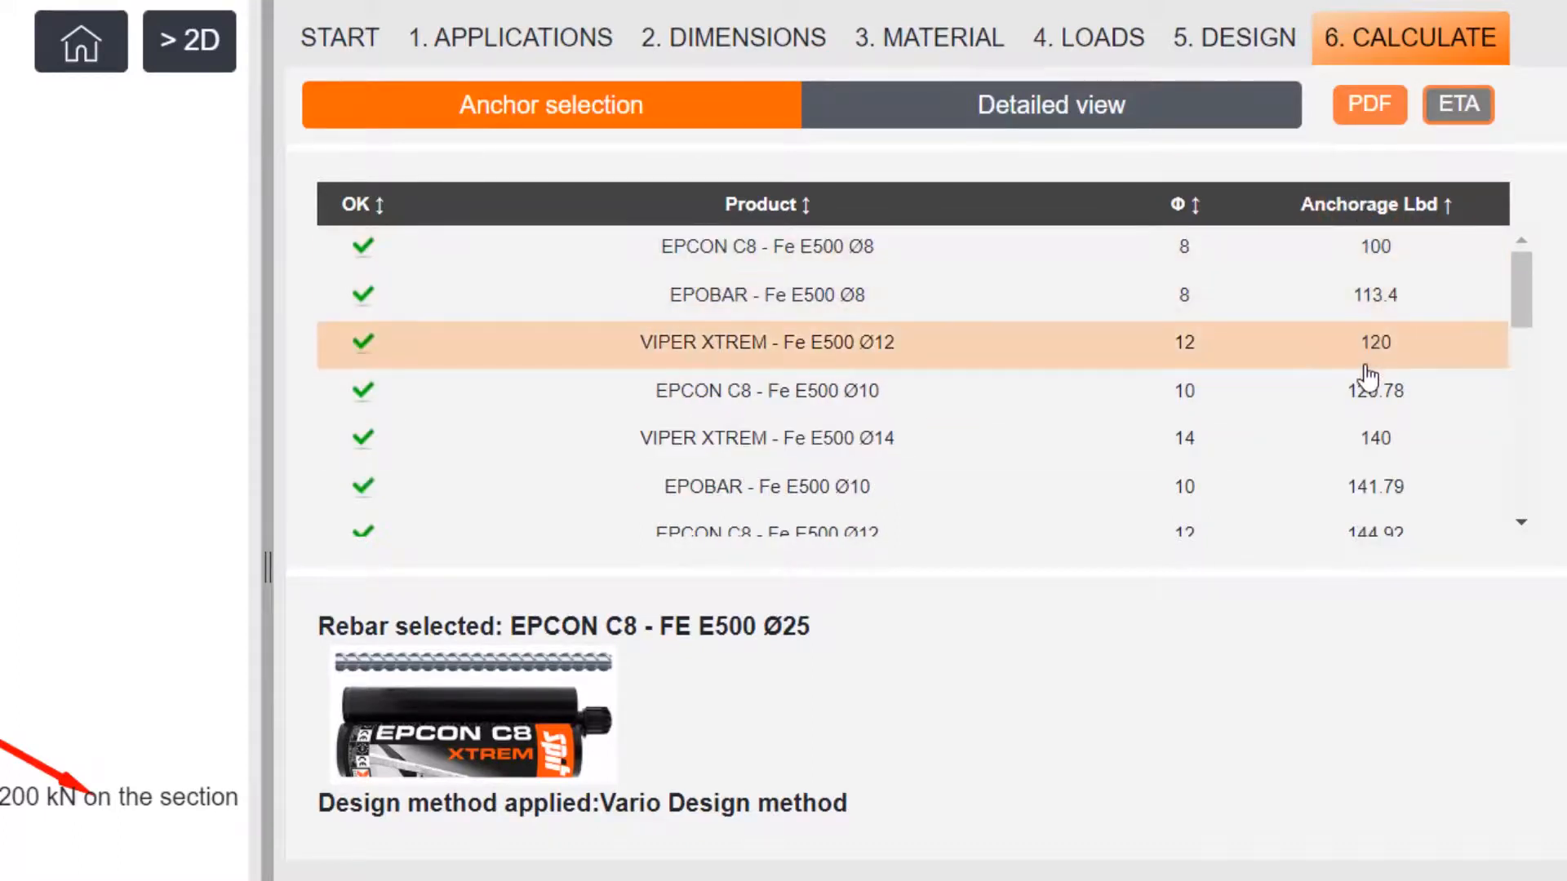
{"action": "left_click", "coordinate": [865, 359]}
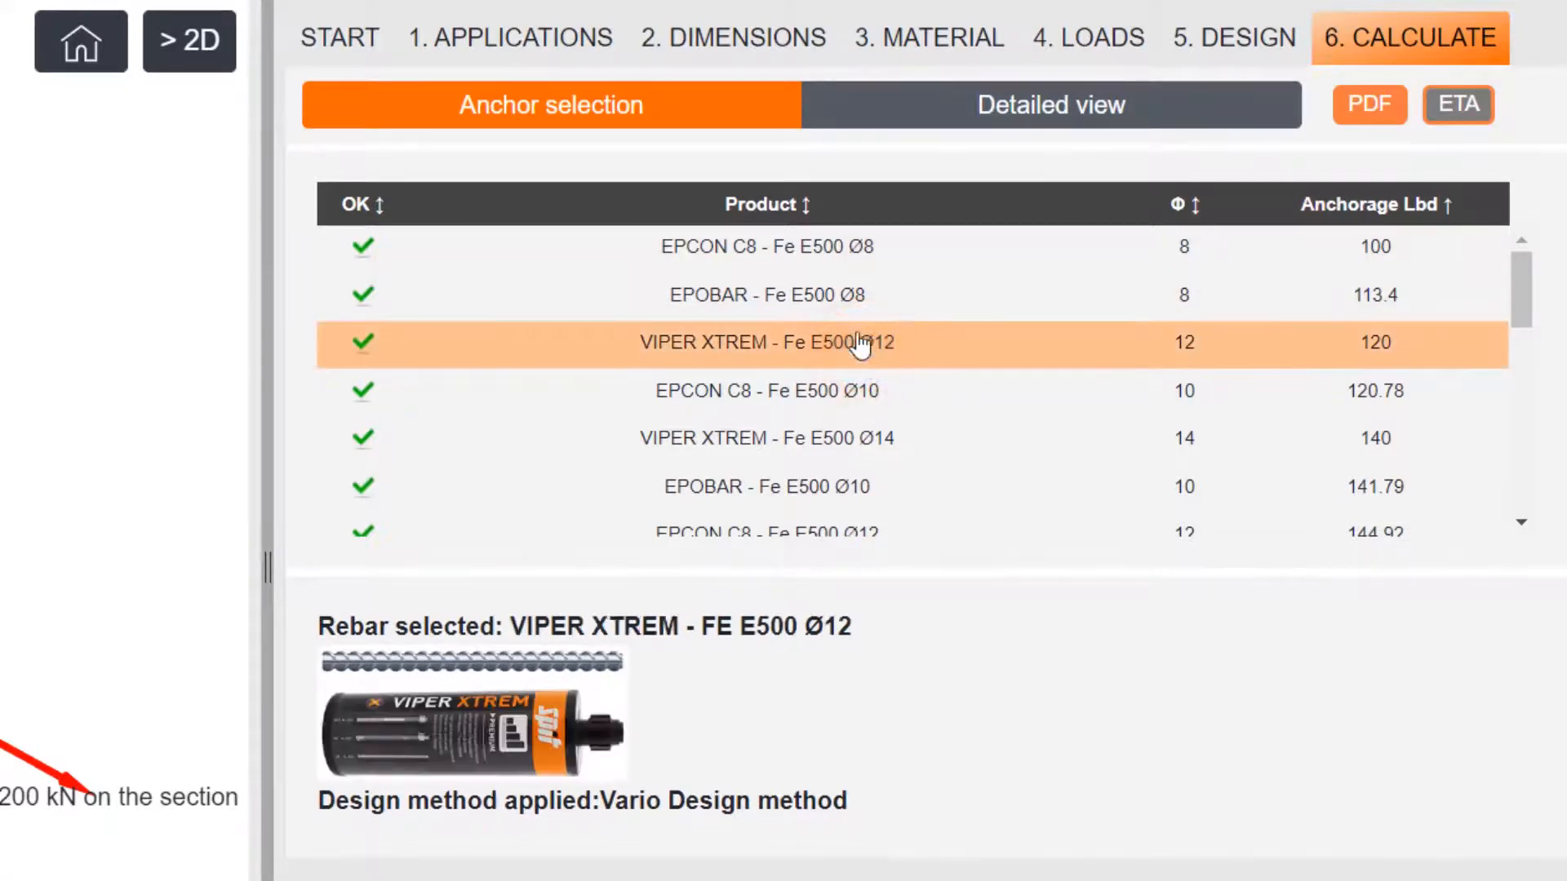
Review the detailed VARIO design calculation and the installation data for the selected rebar
{"action": "left_click", "coordinate": [917, 111]}
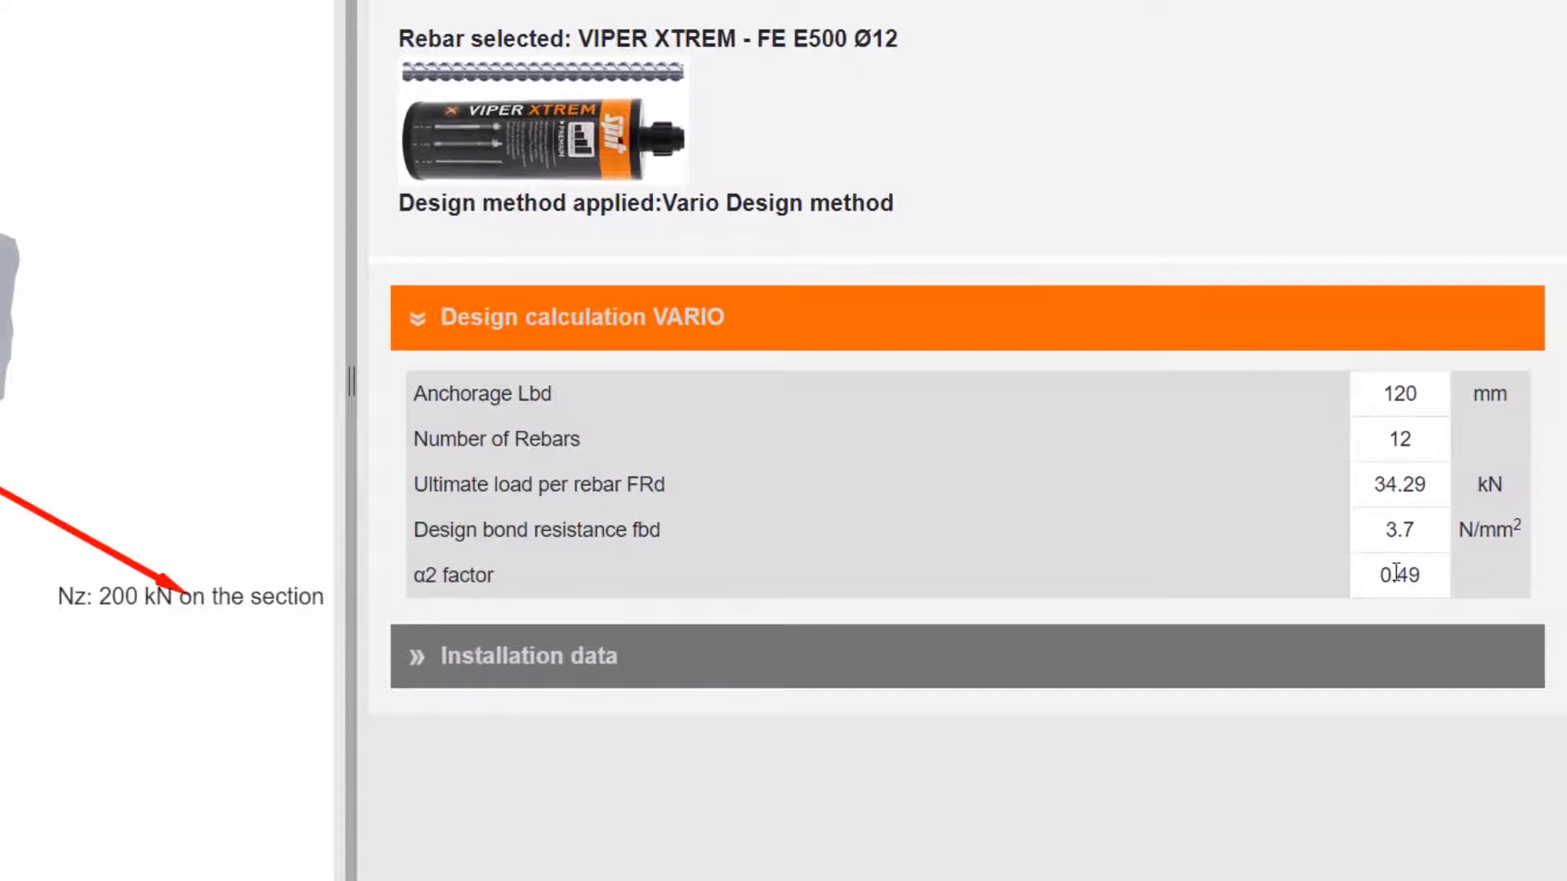
{"action": "left_click", "coordinate": [586, 665]}
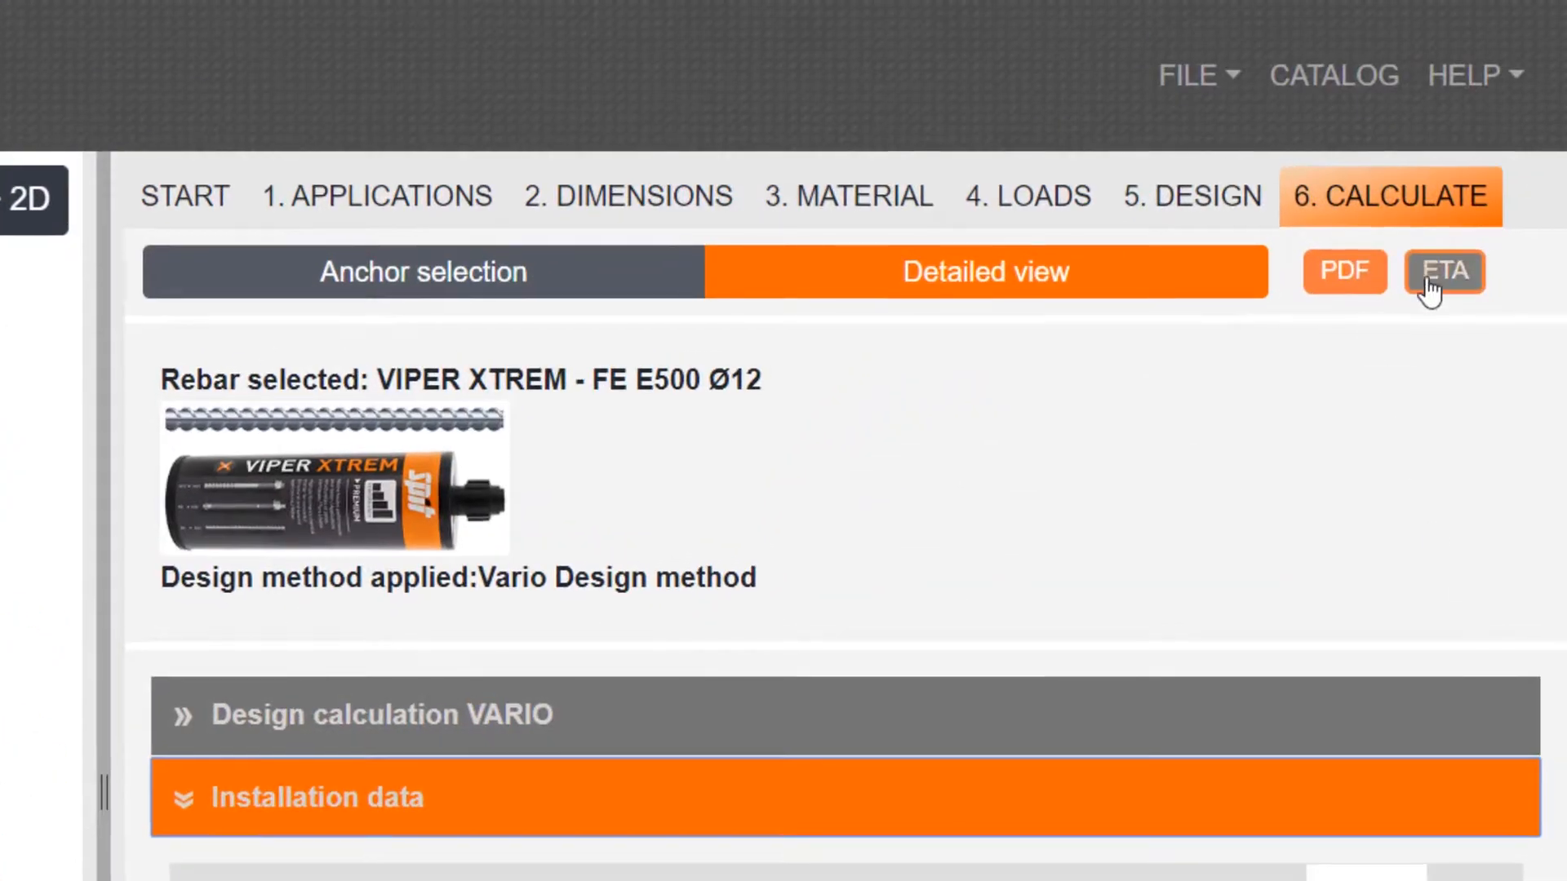
Open the European Technical Assessment for the selected adhesive and read through its first pages
{"action": "left_click", "coordinate": [1444, 272]}
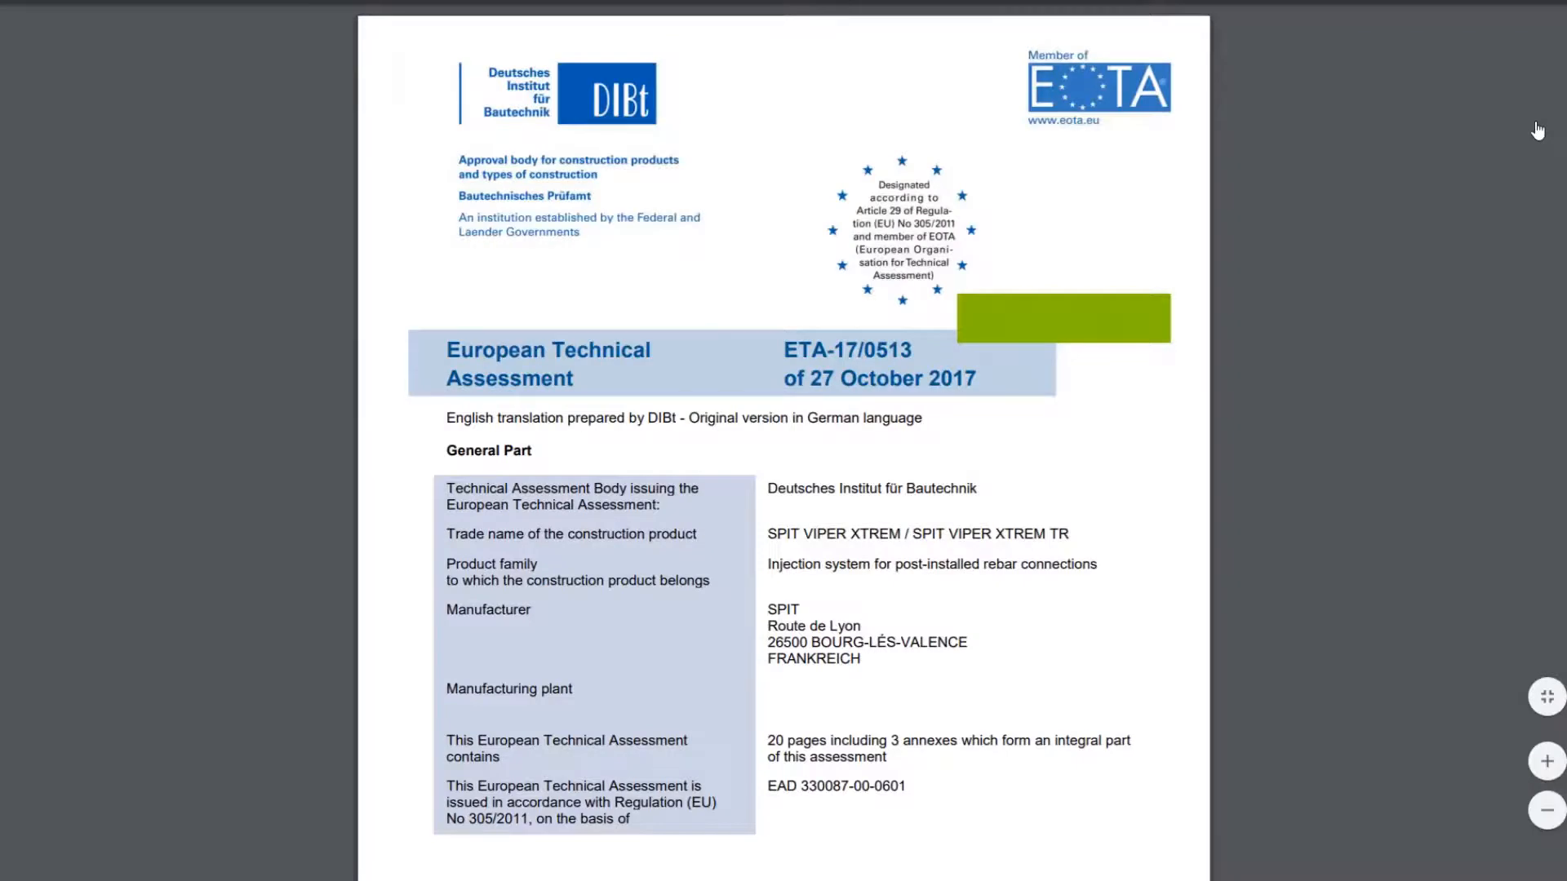
{"action": "scroll", "coordinate": [975, 337], "scroll_direction": "down", "scroll_amount": 15}
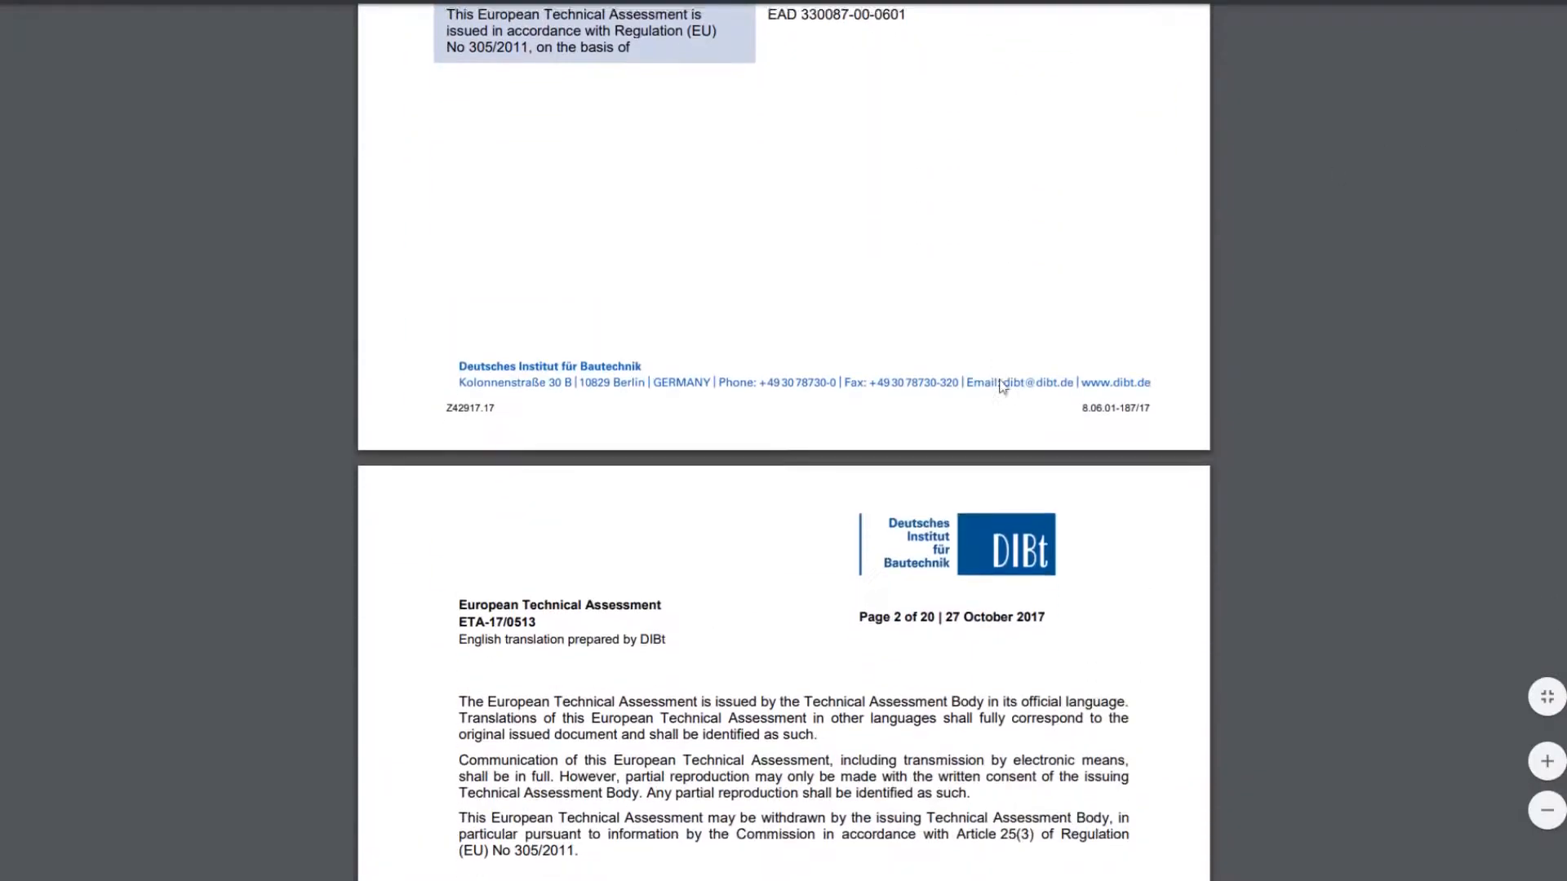
{"action": "scroll", "coordinate": [1009, 396], "scroll_direction": "down", "scroll_amount": 10}
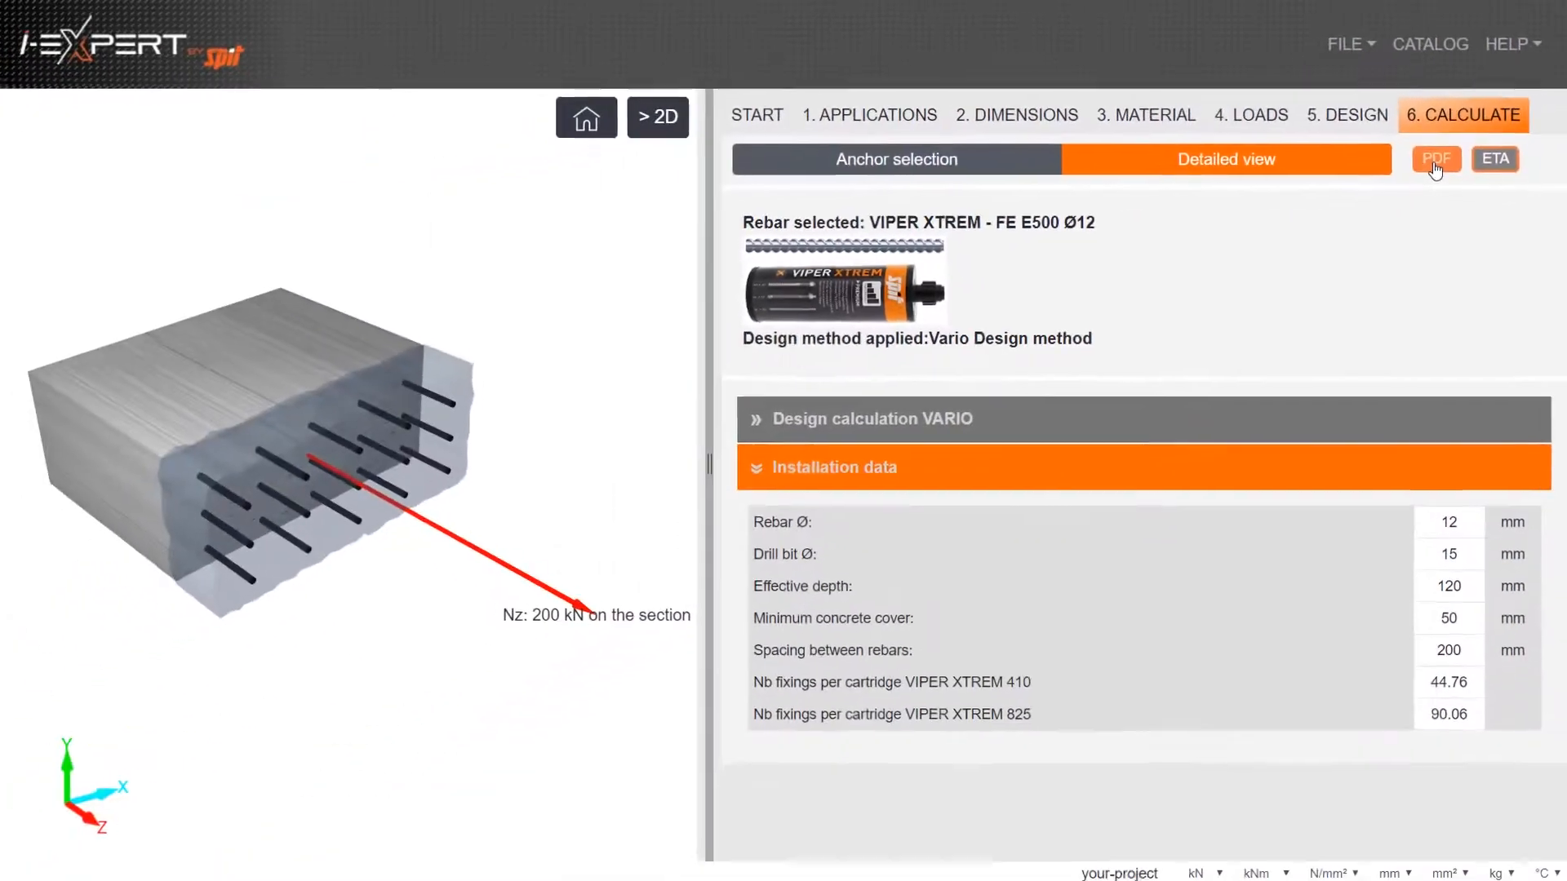
Generate the PDF calculation sheet for the rebar connection and review its input data and geometry pages
{"action": "left_click", "coordinate": [1340, 277]}
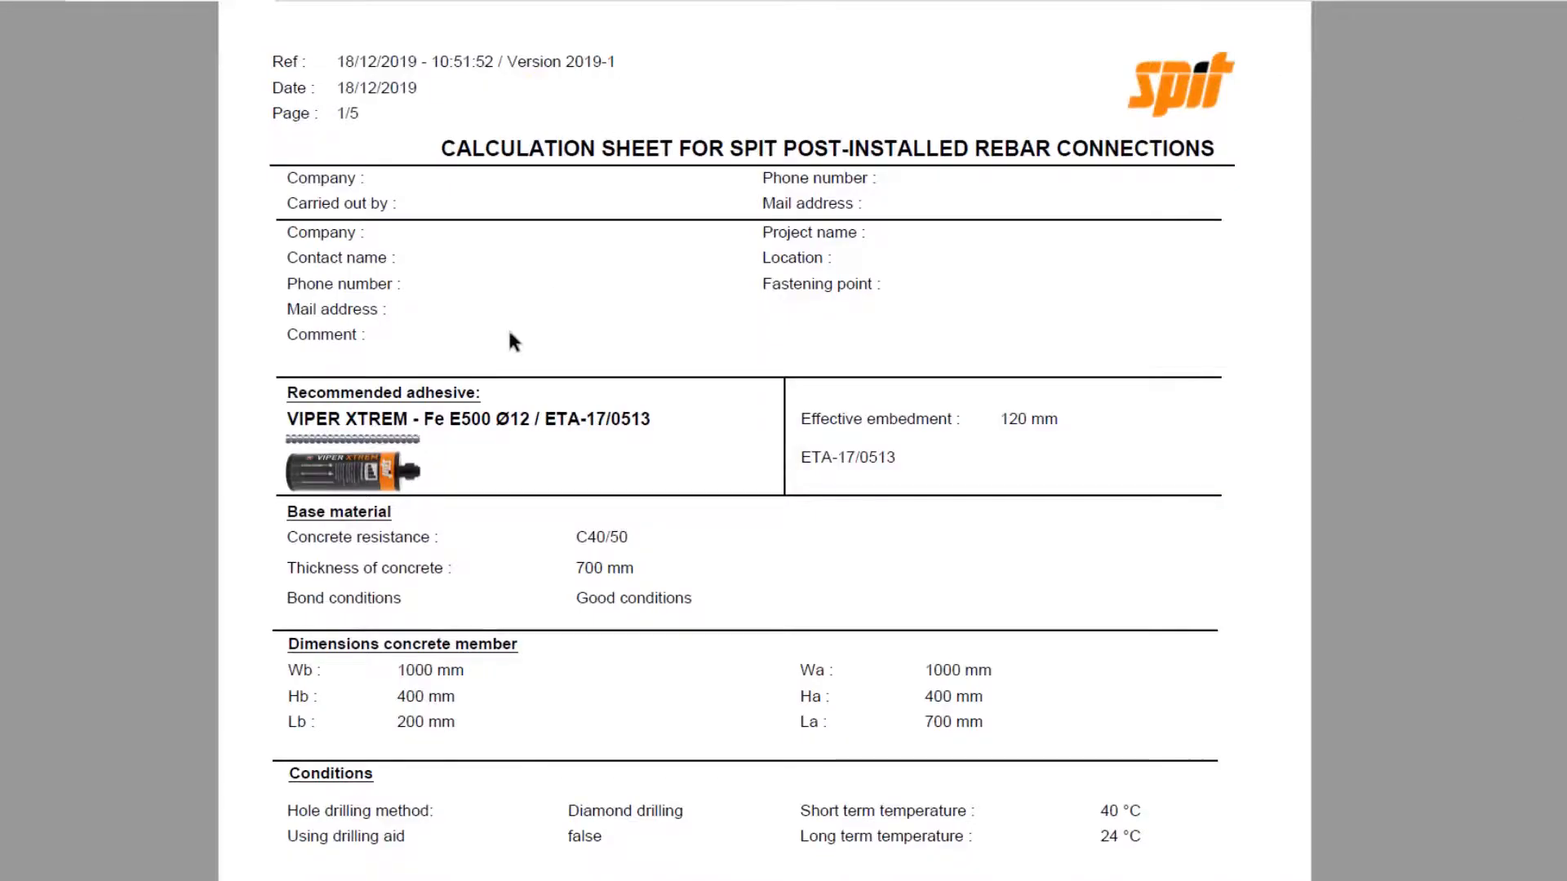
{"action": "scroll", "coordinate": [608, 434], "scroll_direction": "down", "scroll_amount": 5}
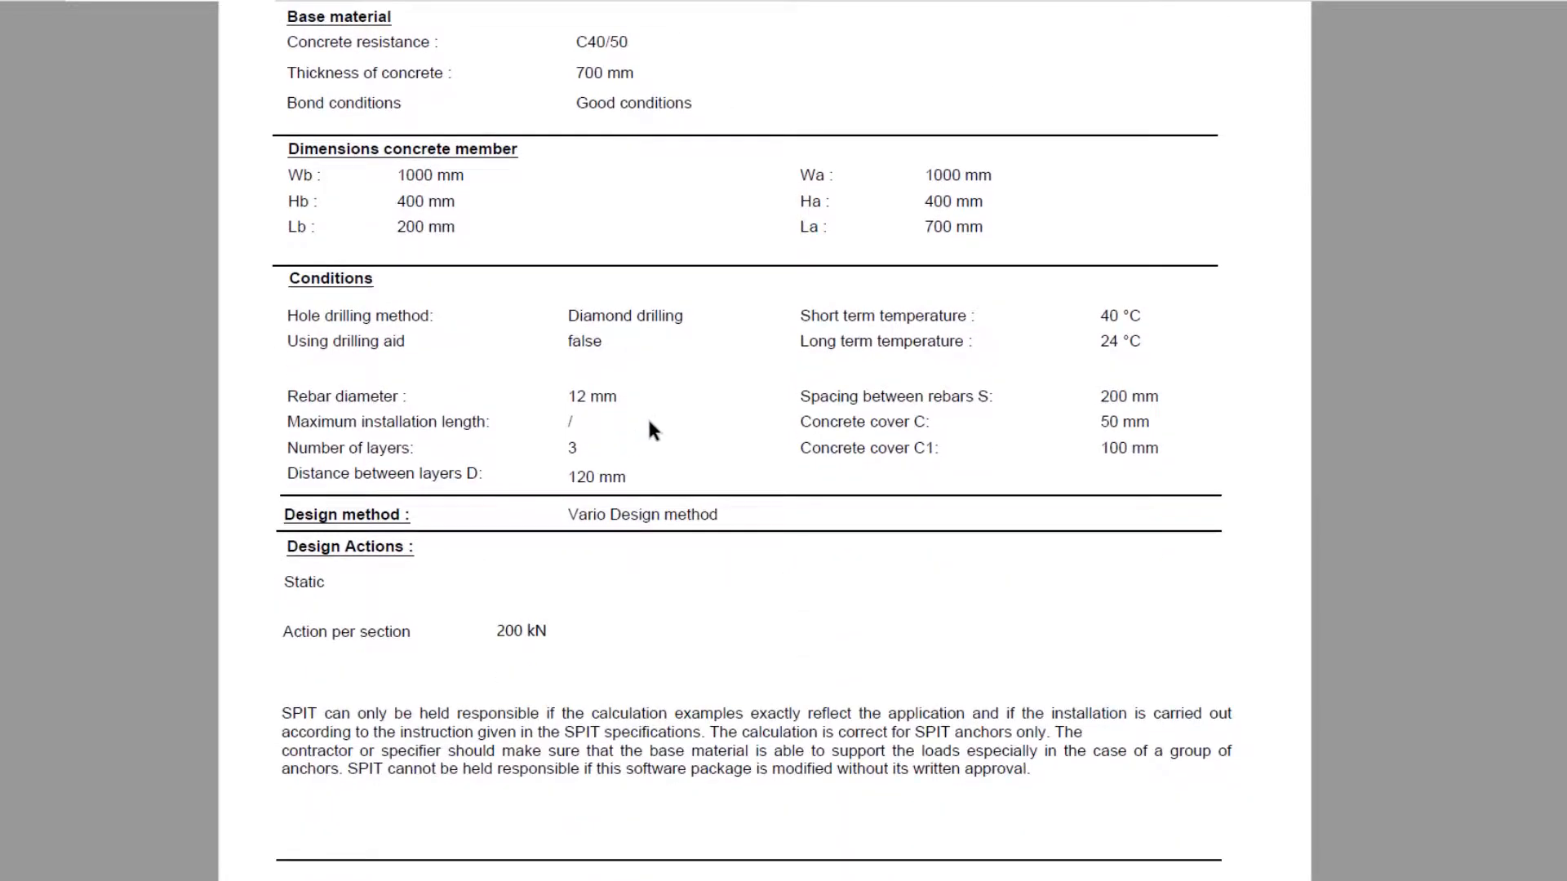
{"action": "scroll", "coordinate": [644, 424], "scroll_direction": "down", "scroll_amount": 10}
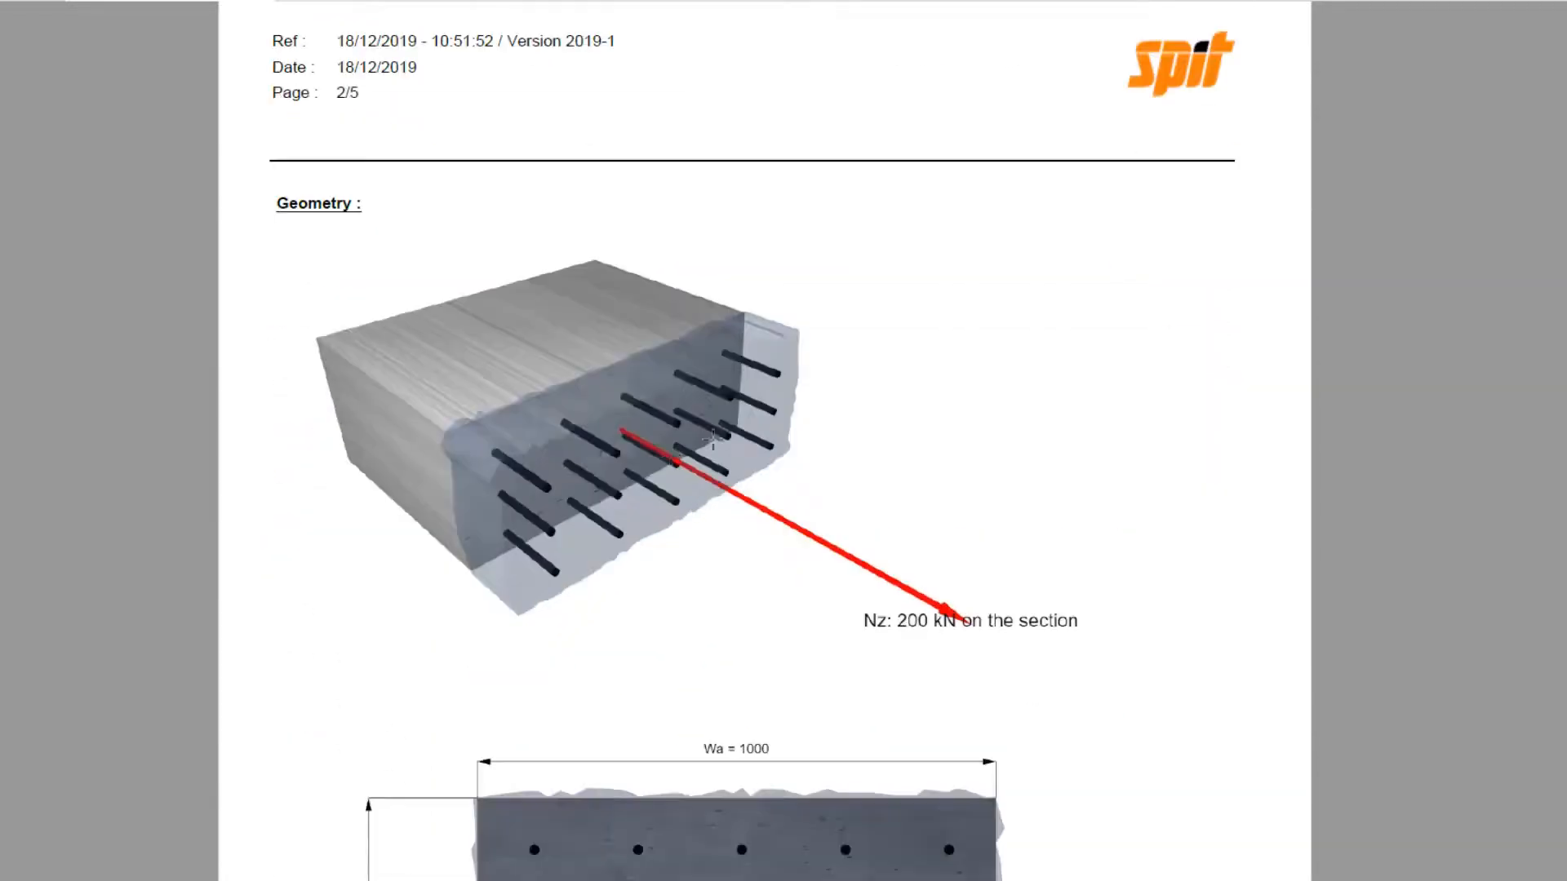